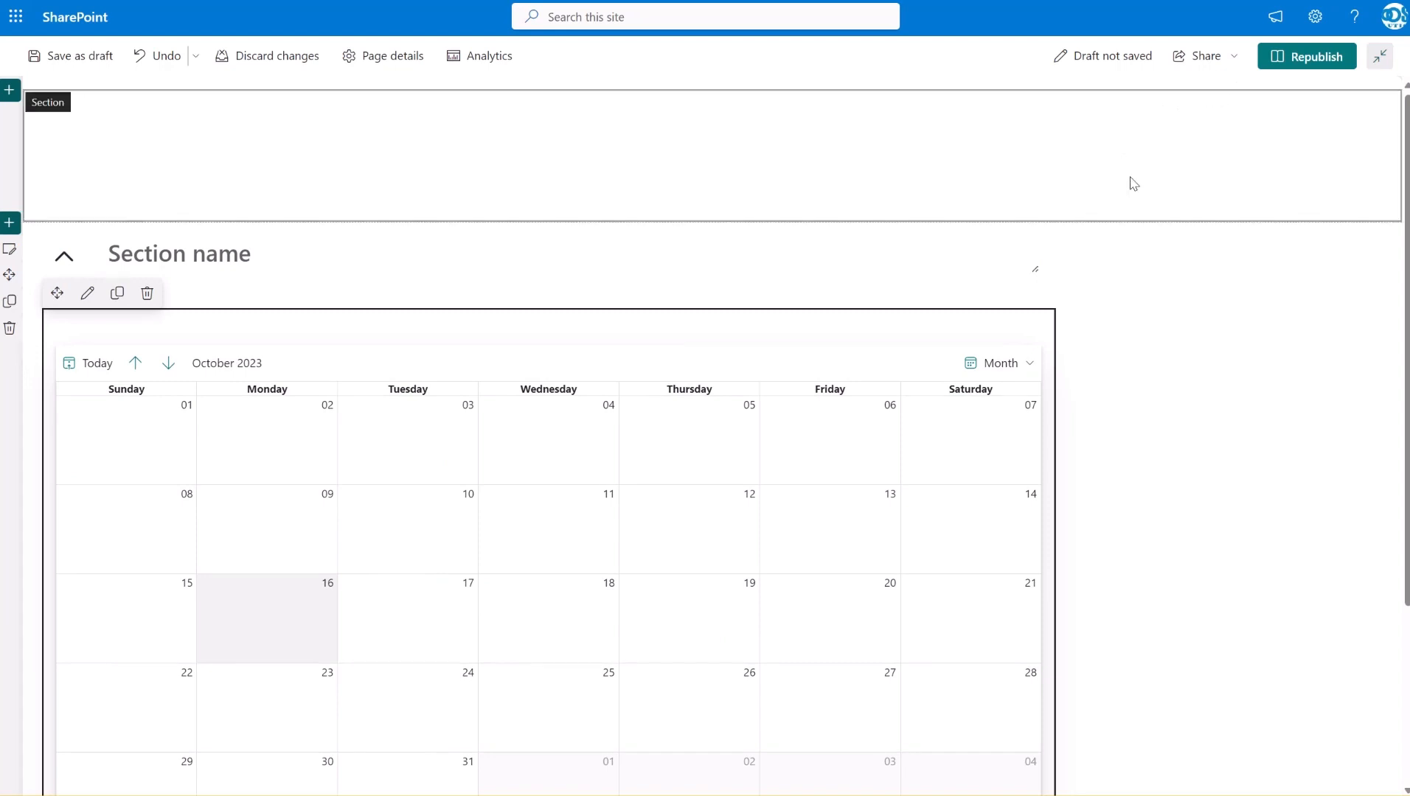
Open the settings of the Calendar Rollup web part and set its default view to Month
scroll(1129, 228, down, 1)
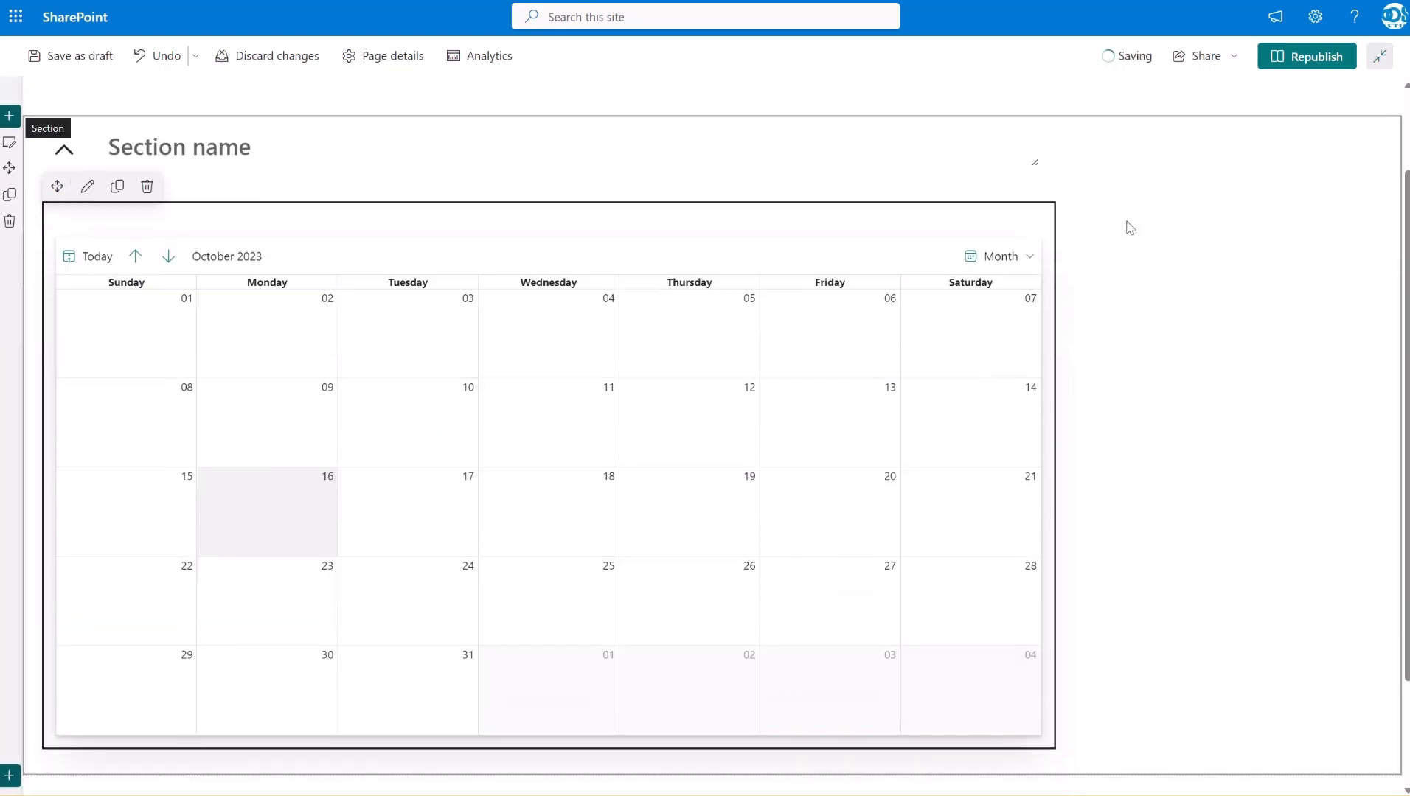
click(87, 185)
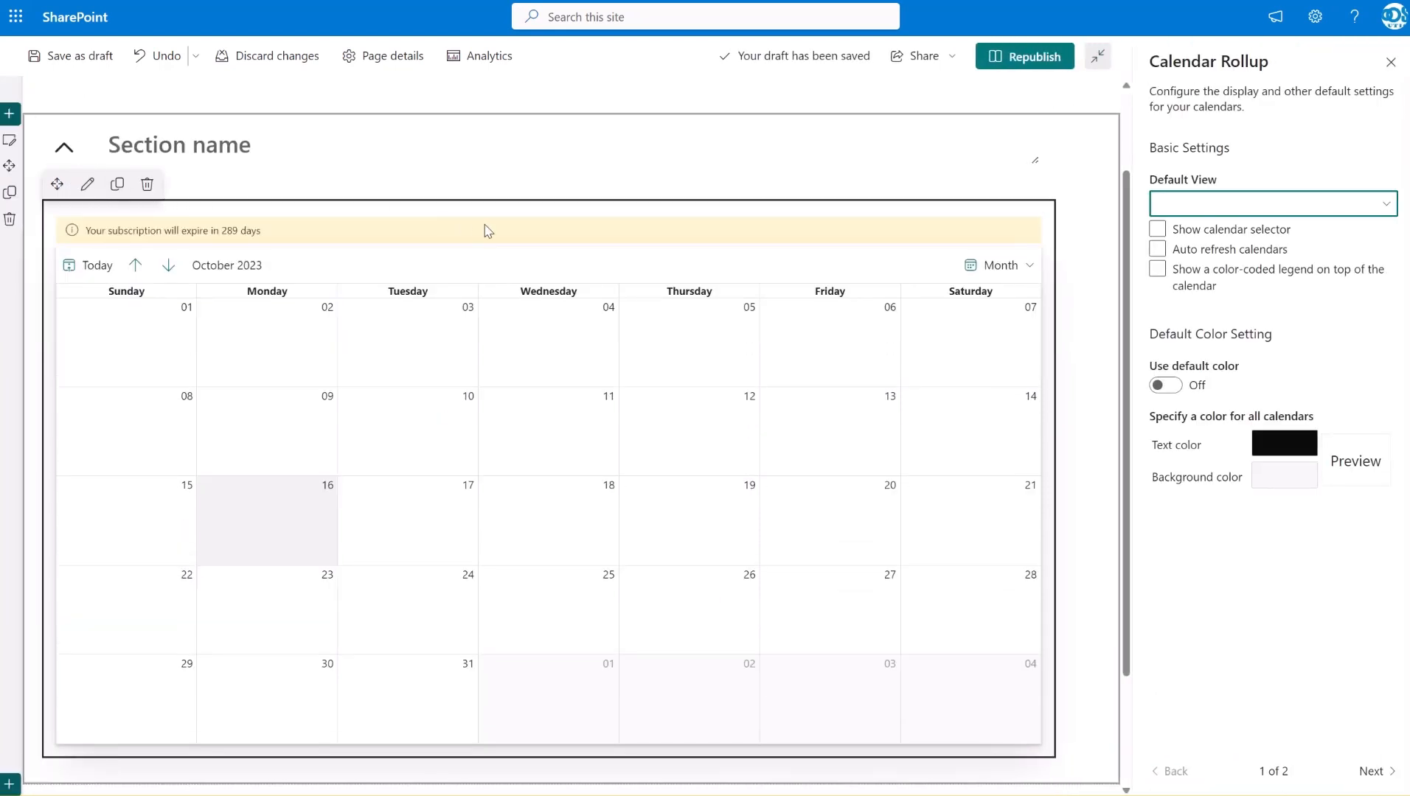
click(1264, 209)
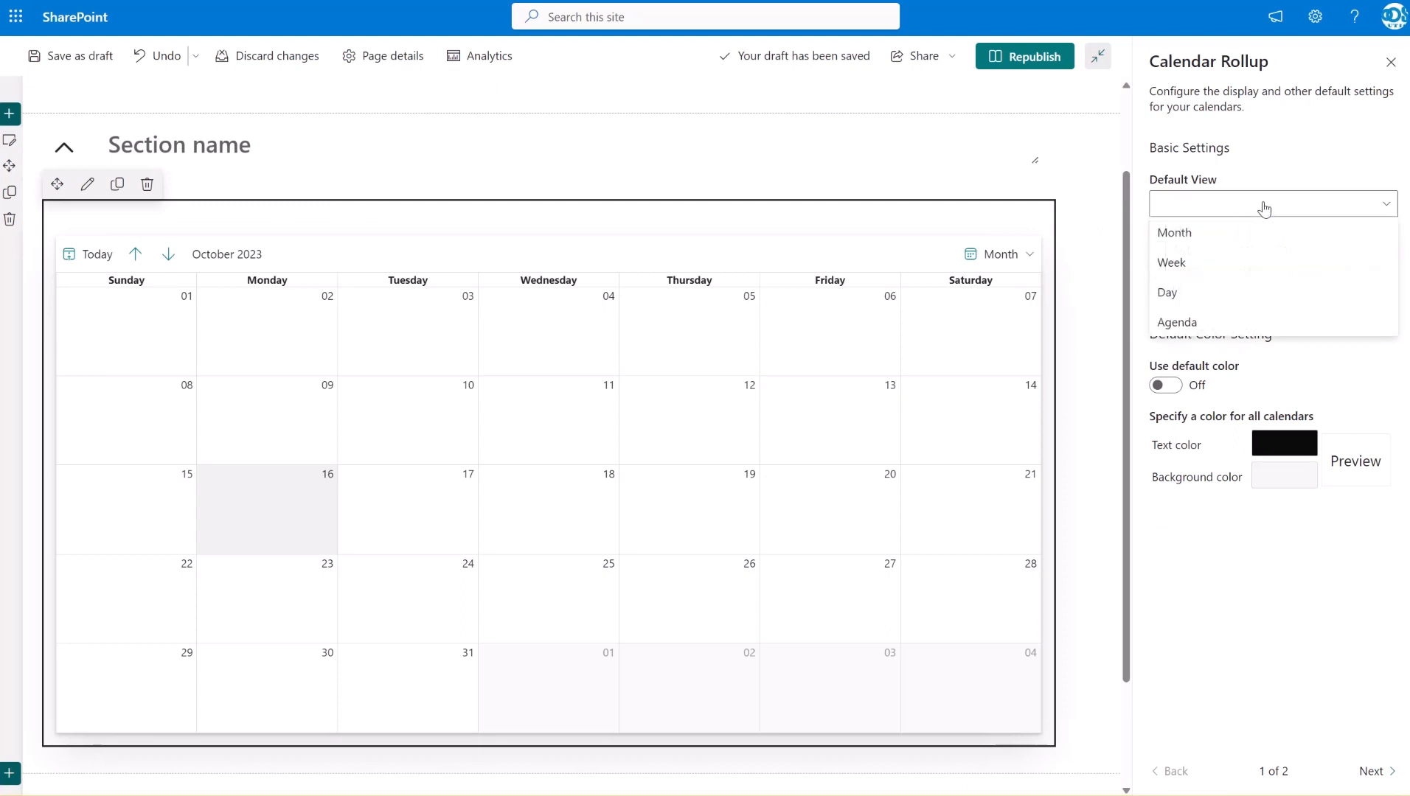
click(1247, 236)
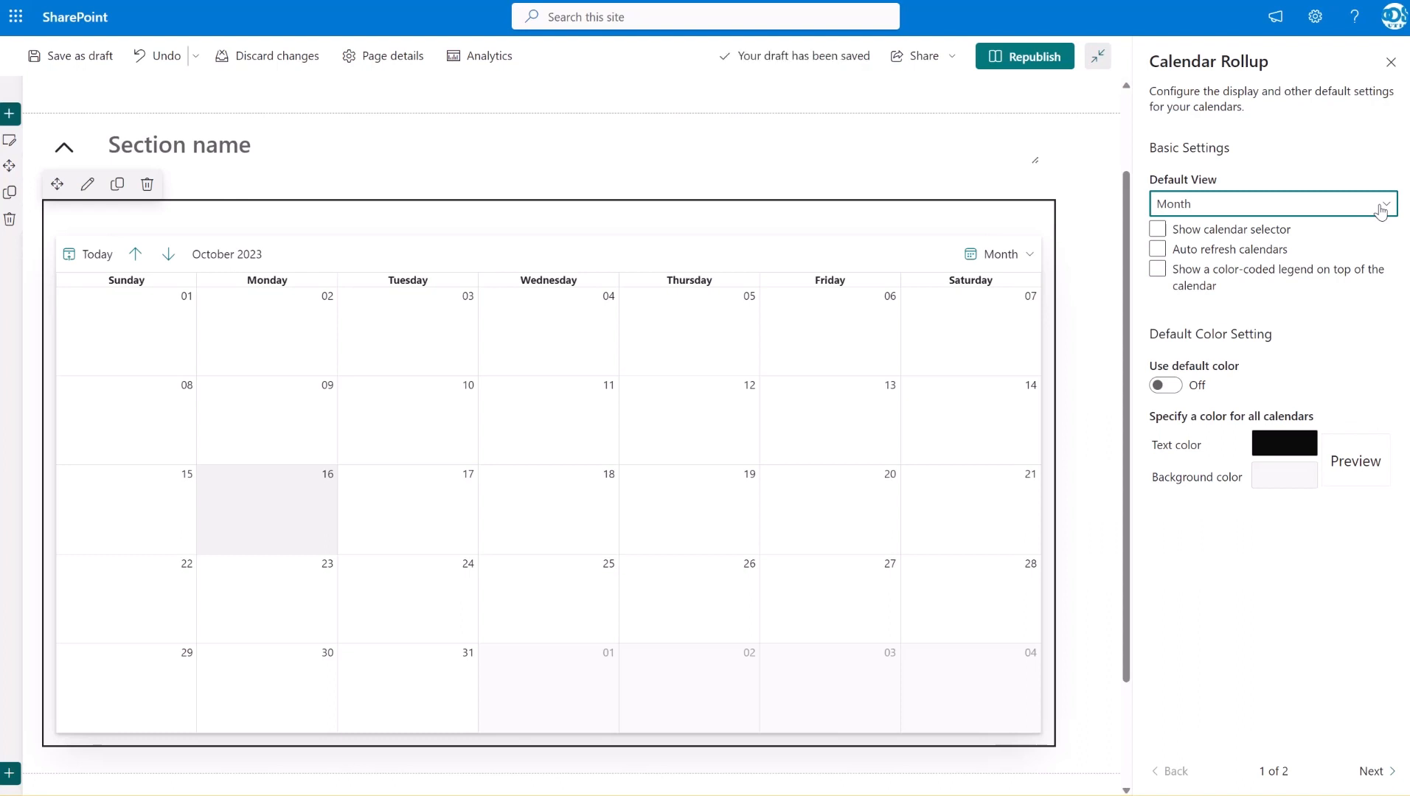
Enable the calendar selector, automatic calendar refresh and the color-coded legend on top of the calendar
click(1285, 232)
click(1284, 236)
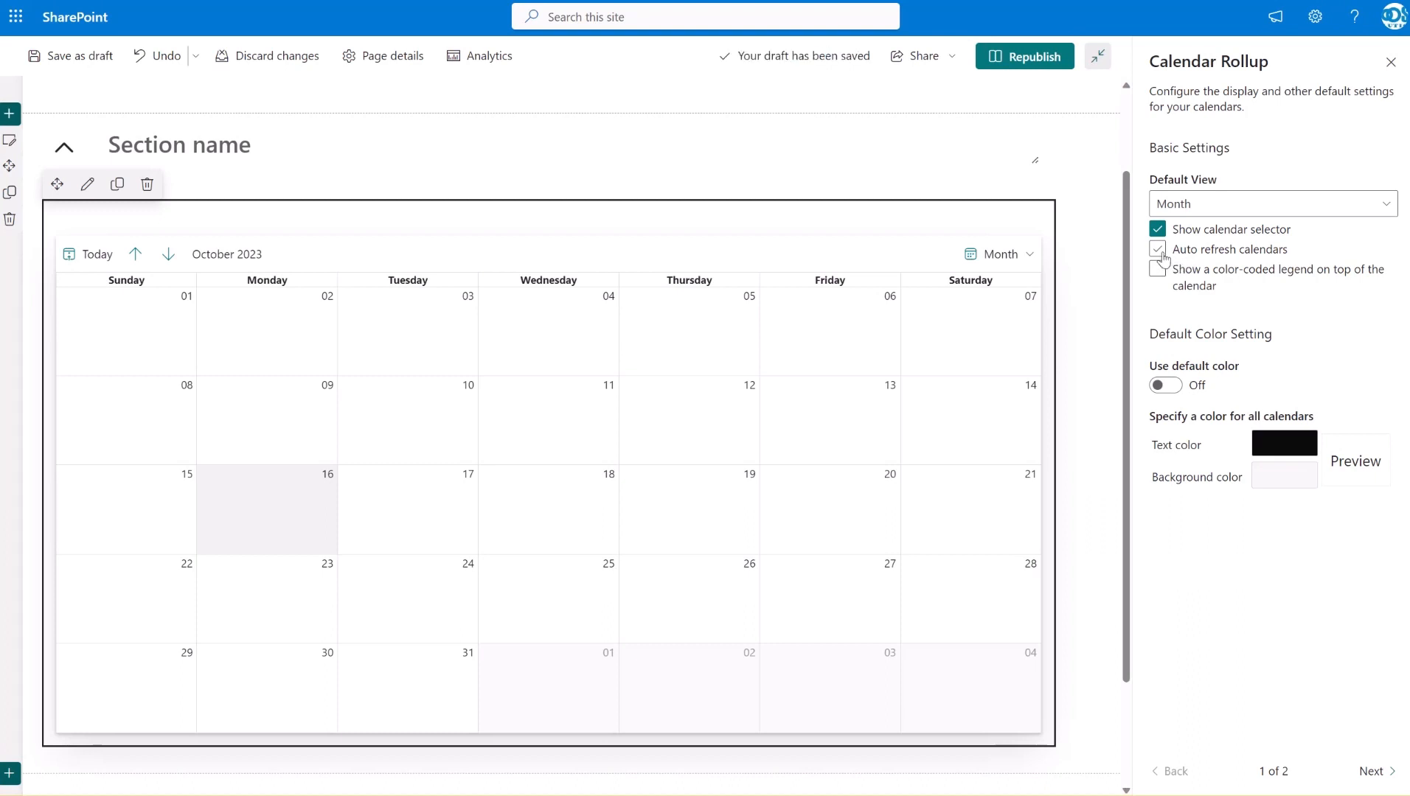
click(1159, 252)
click(1159, 271)
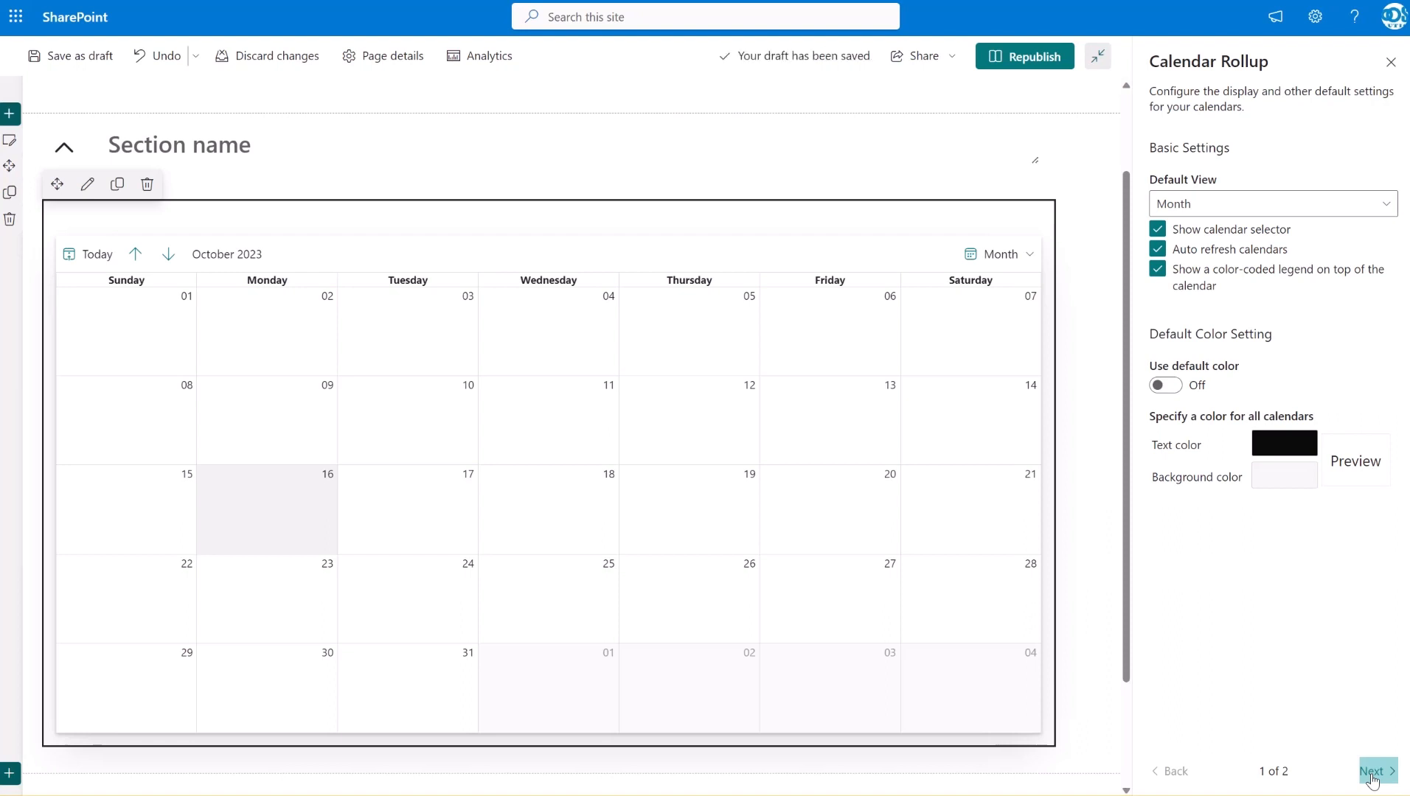
Start adding a SharePoint list as a calendar source and name it "sp calendar"
click(1372, 772)
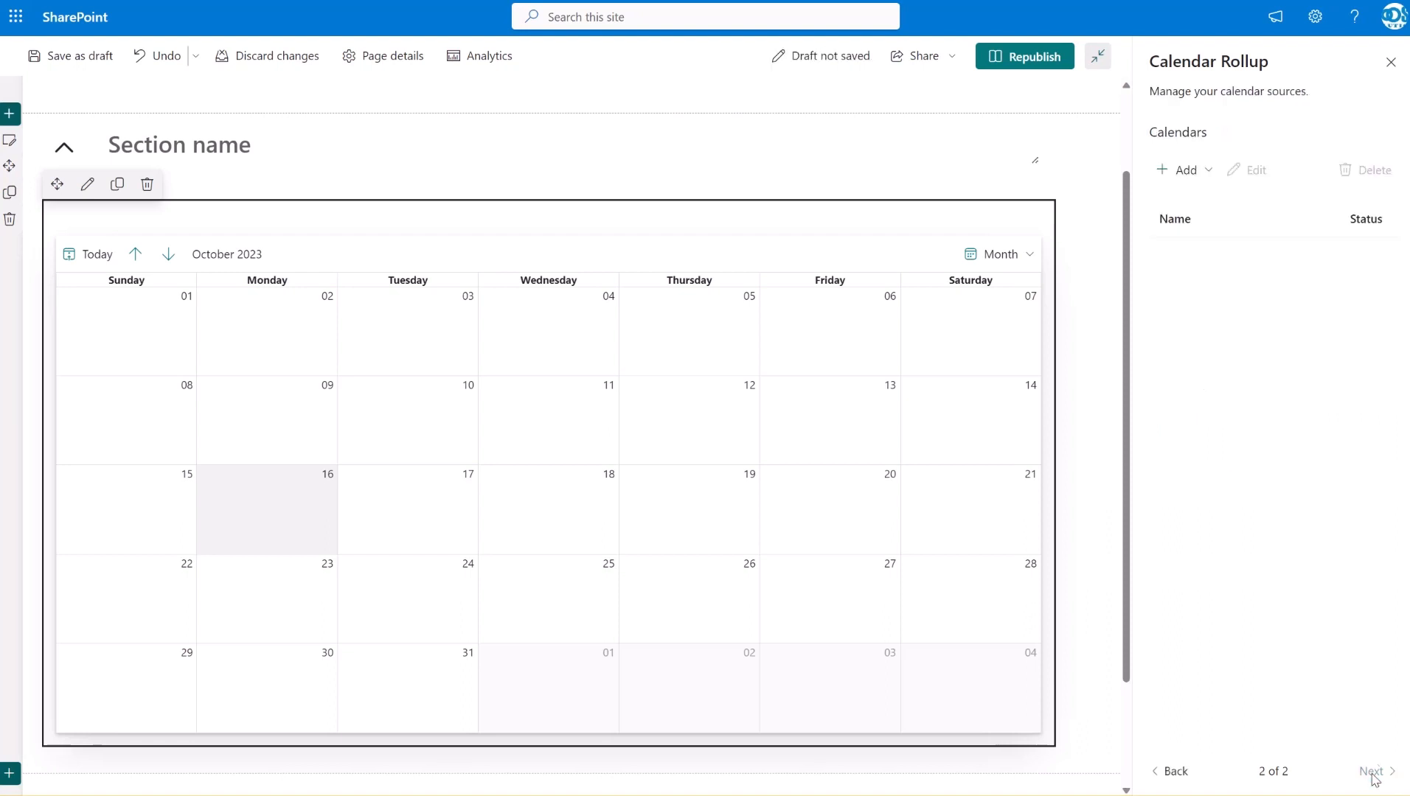
click(1200, 175)
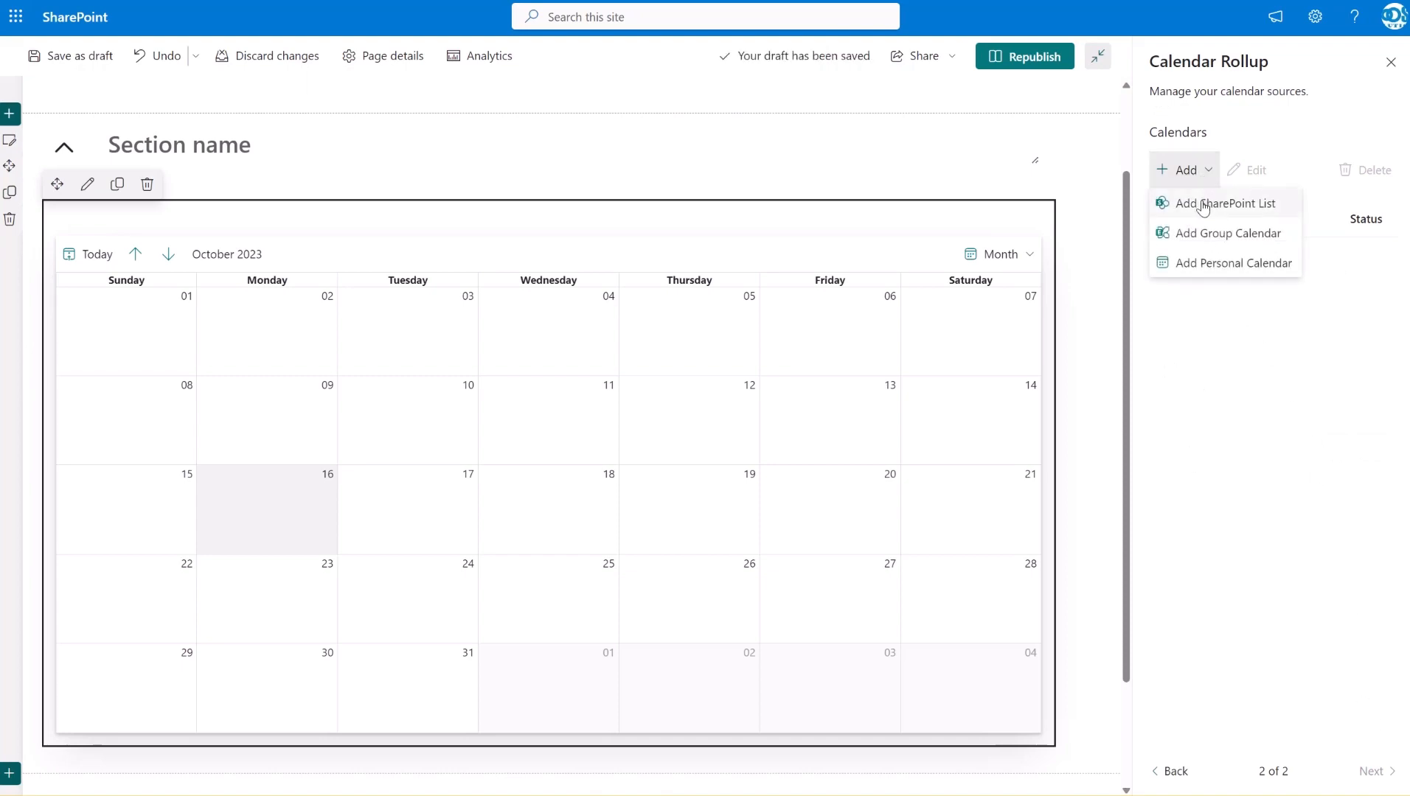
click(1204, 205)
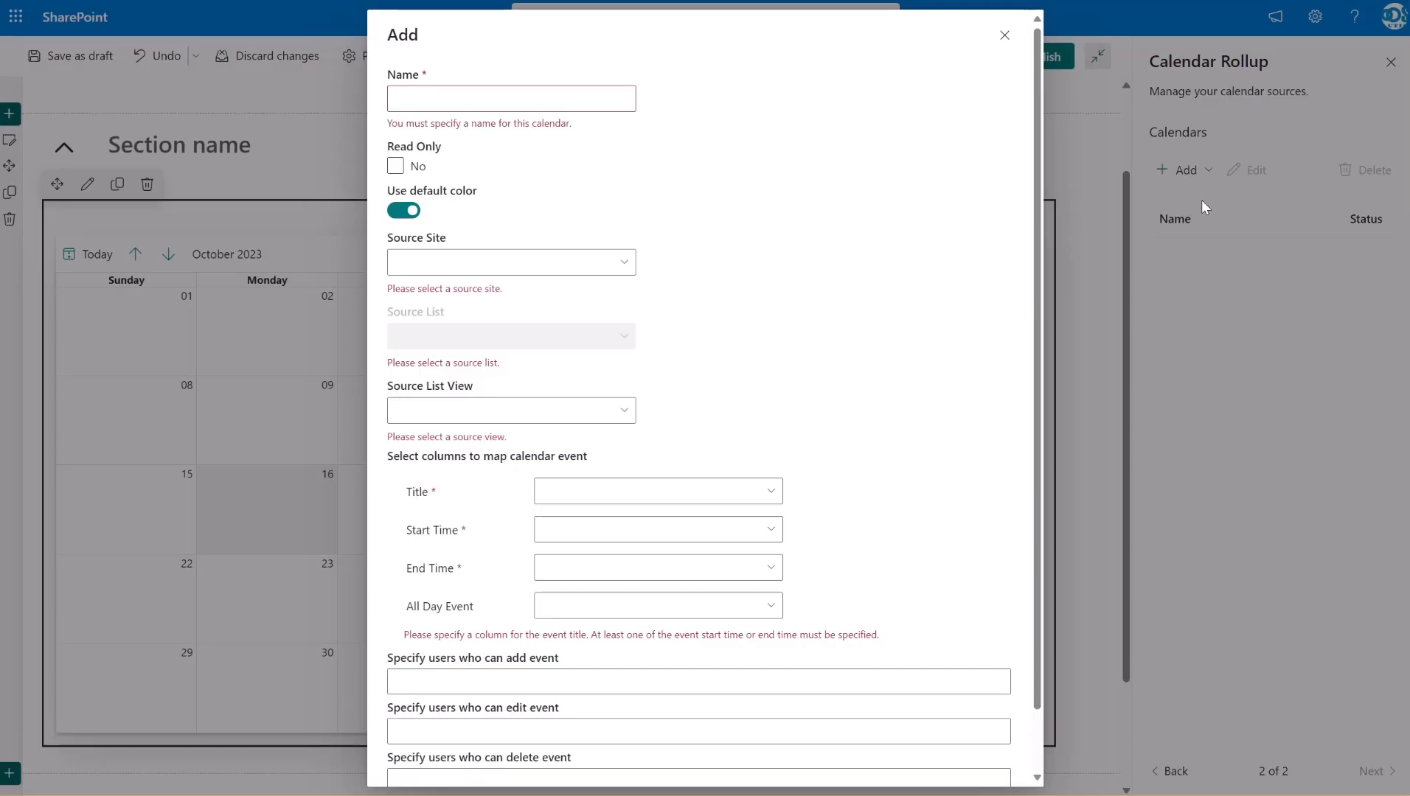
click(580, 103)
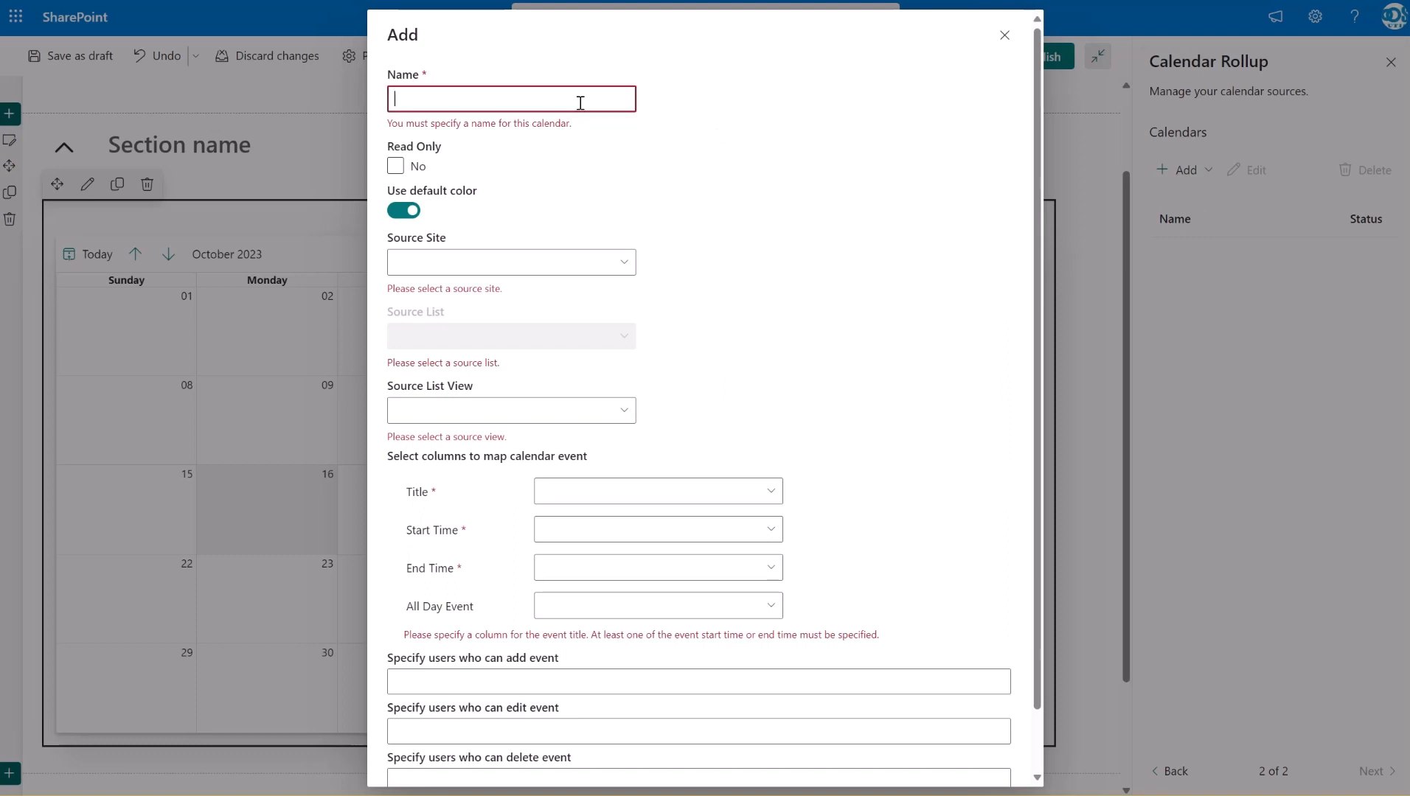
text(sp ca)
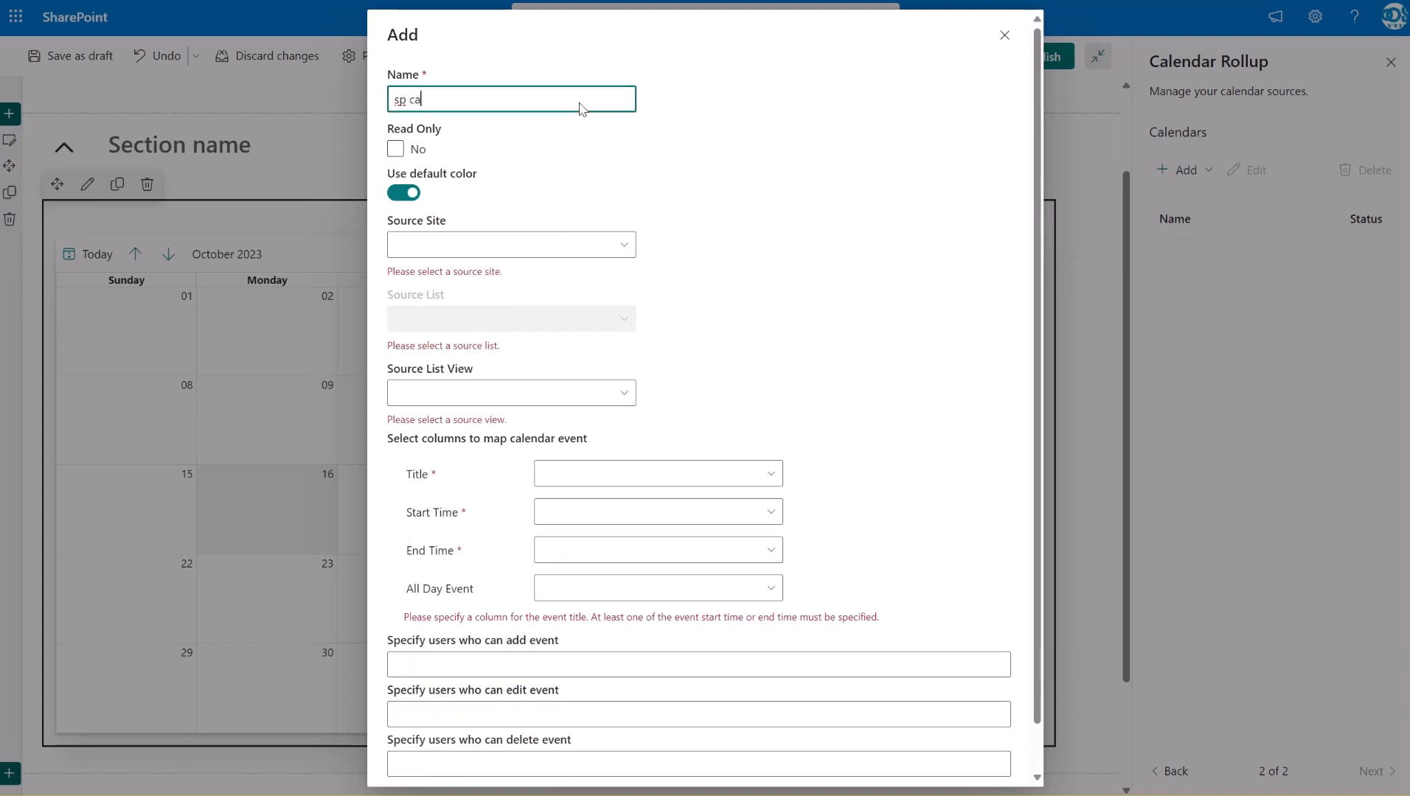
text(lendar)
Turn off the default color for the sp calendar source and set its text color to hex ffffff
click(401, 198)
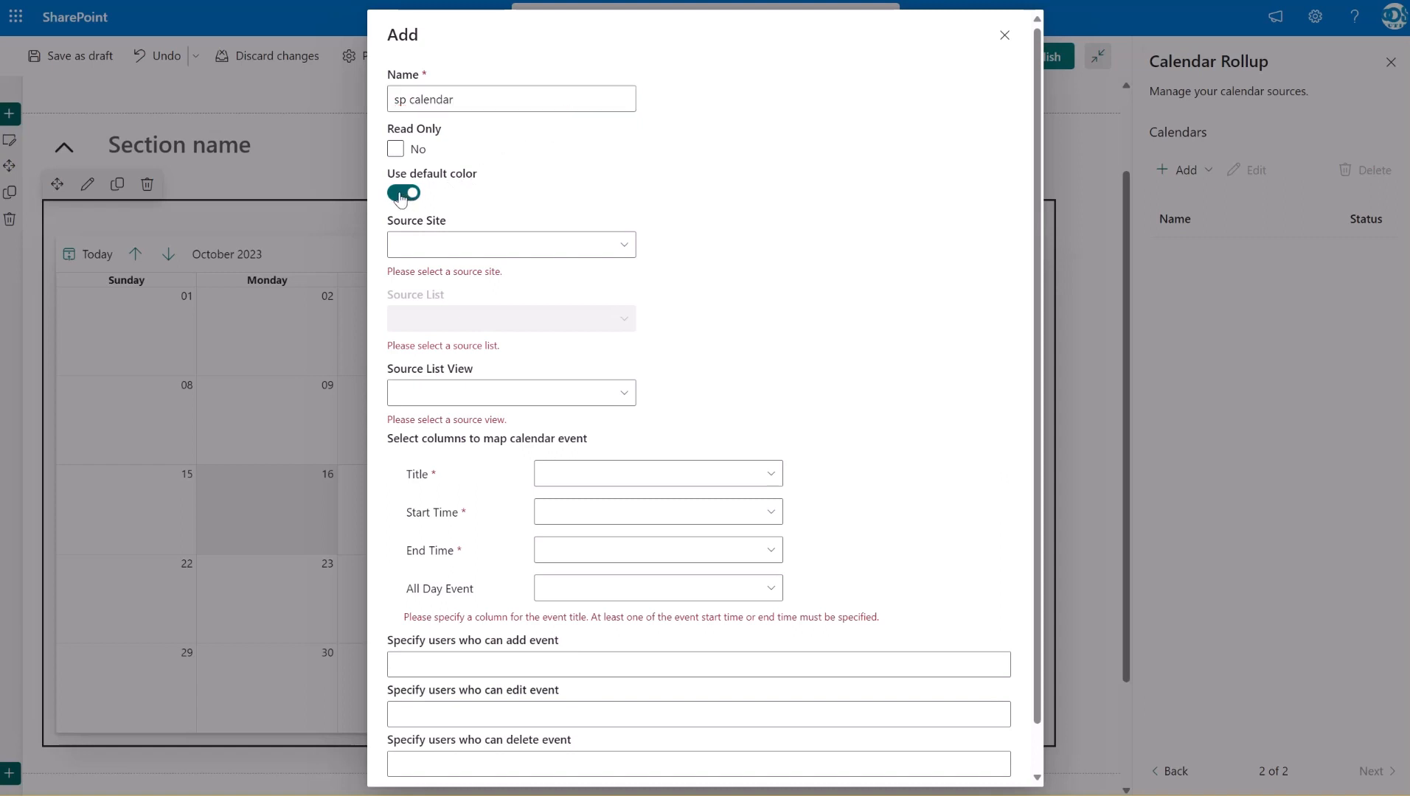
click(402, 198)
click(546, 262)
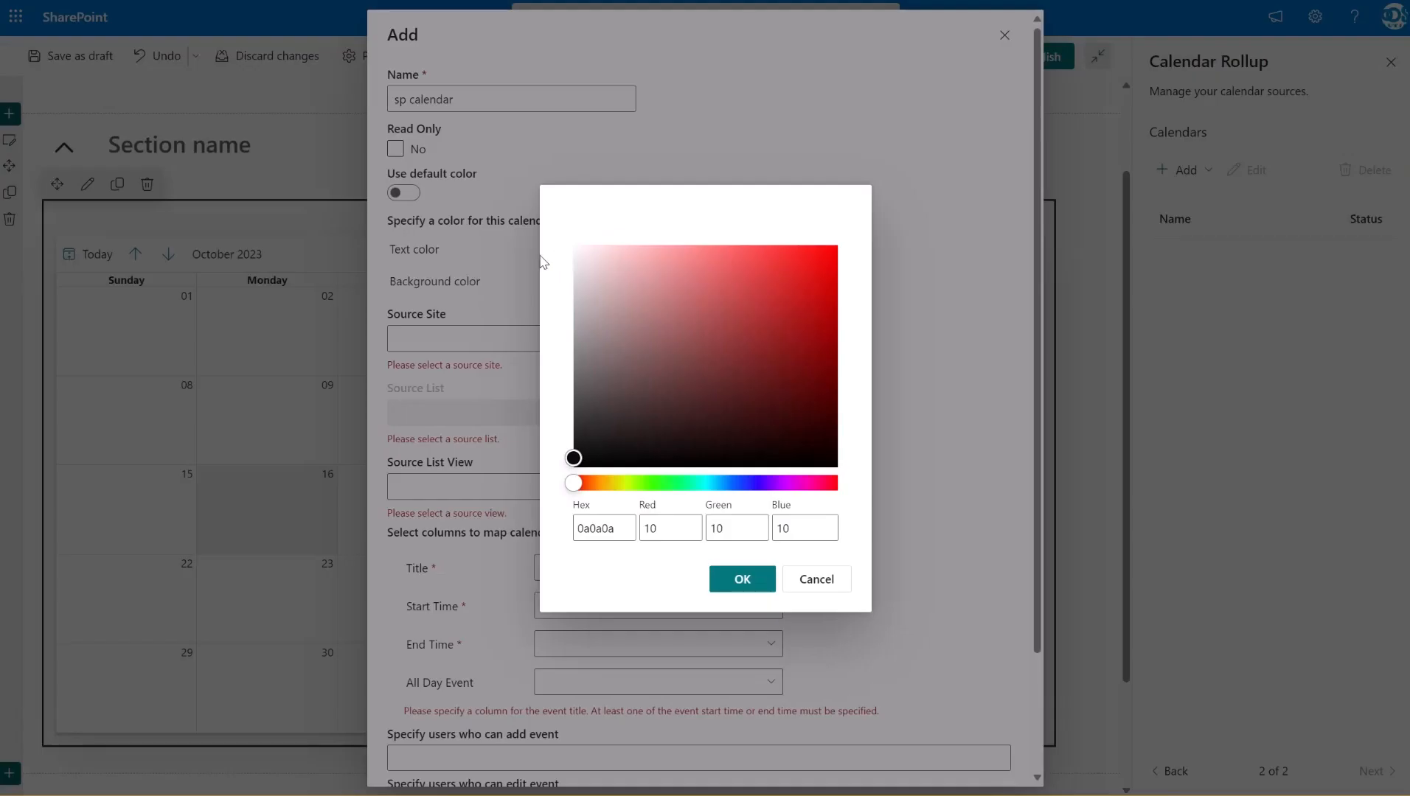
drag(617, 529, 542, 525)
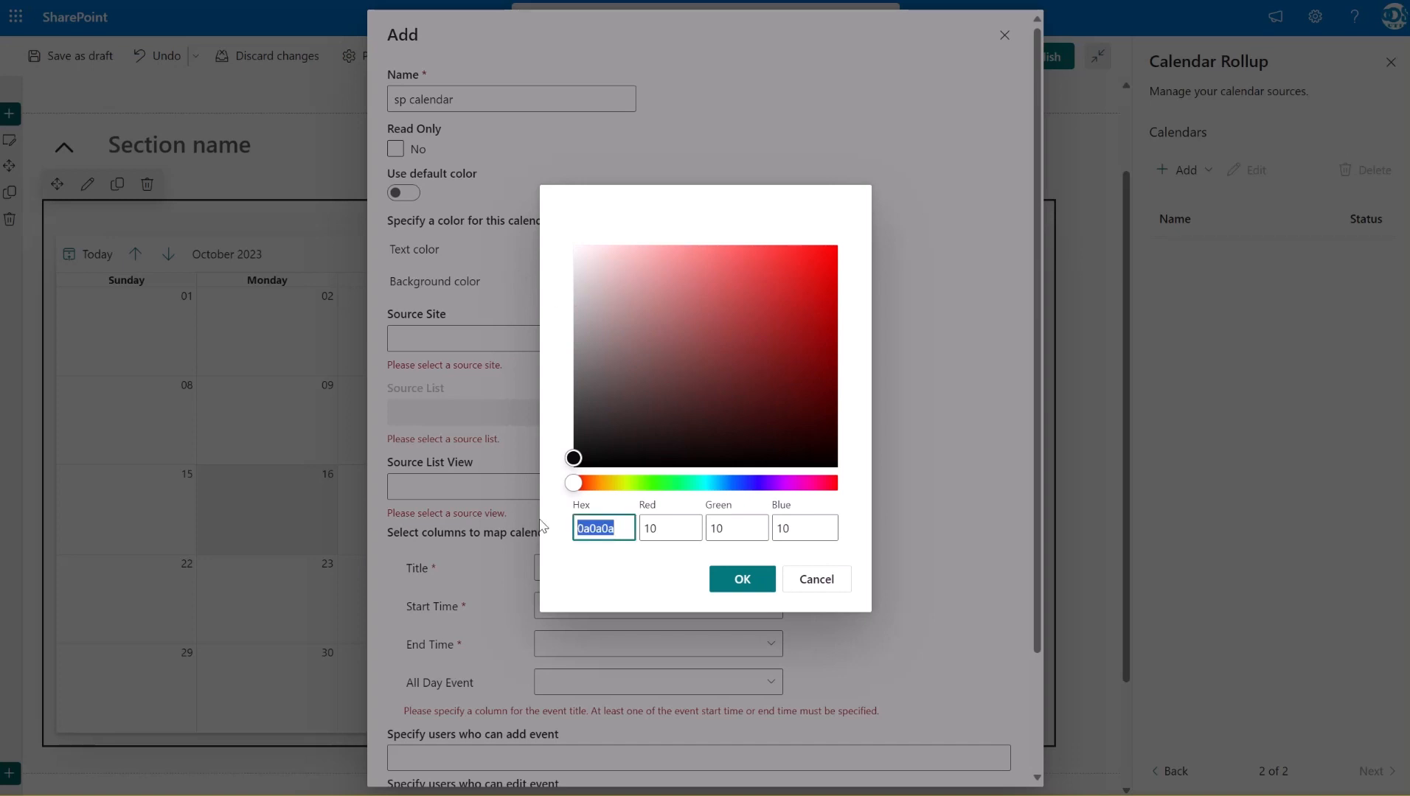
text(ffffff)
click(736, 582)
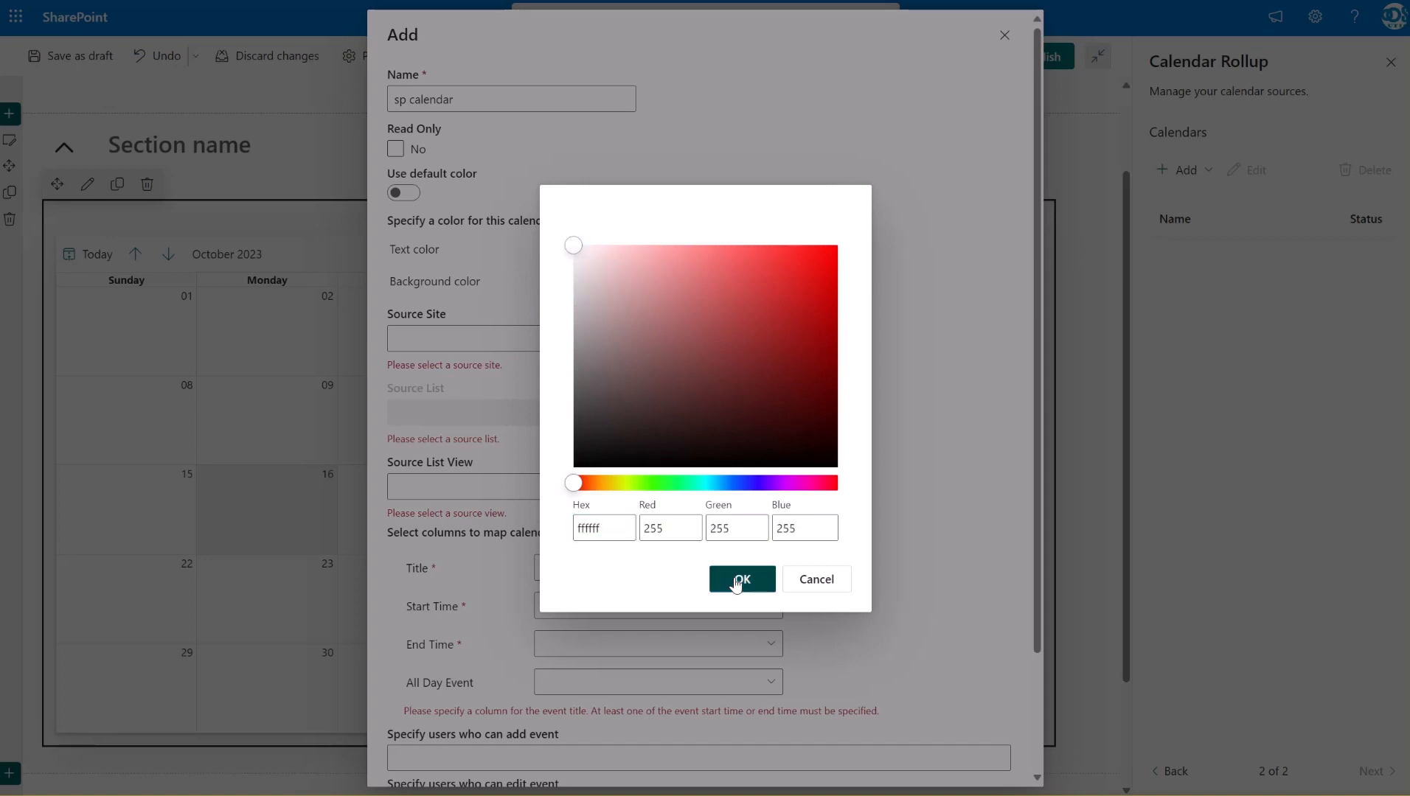
Set the sp calendar source's background color to a strong blue, about hex 0559b3
click(575, 280)
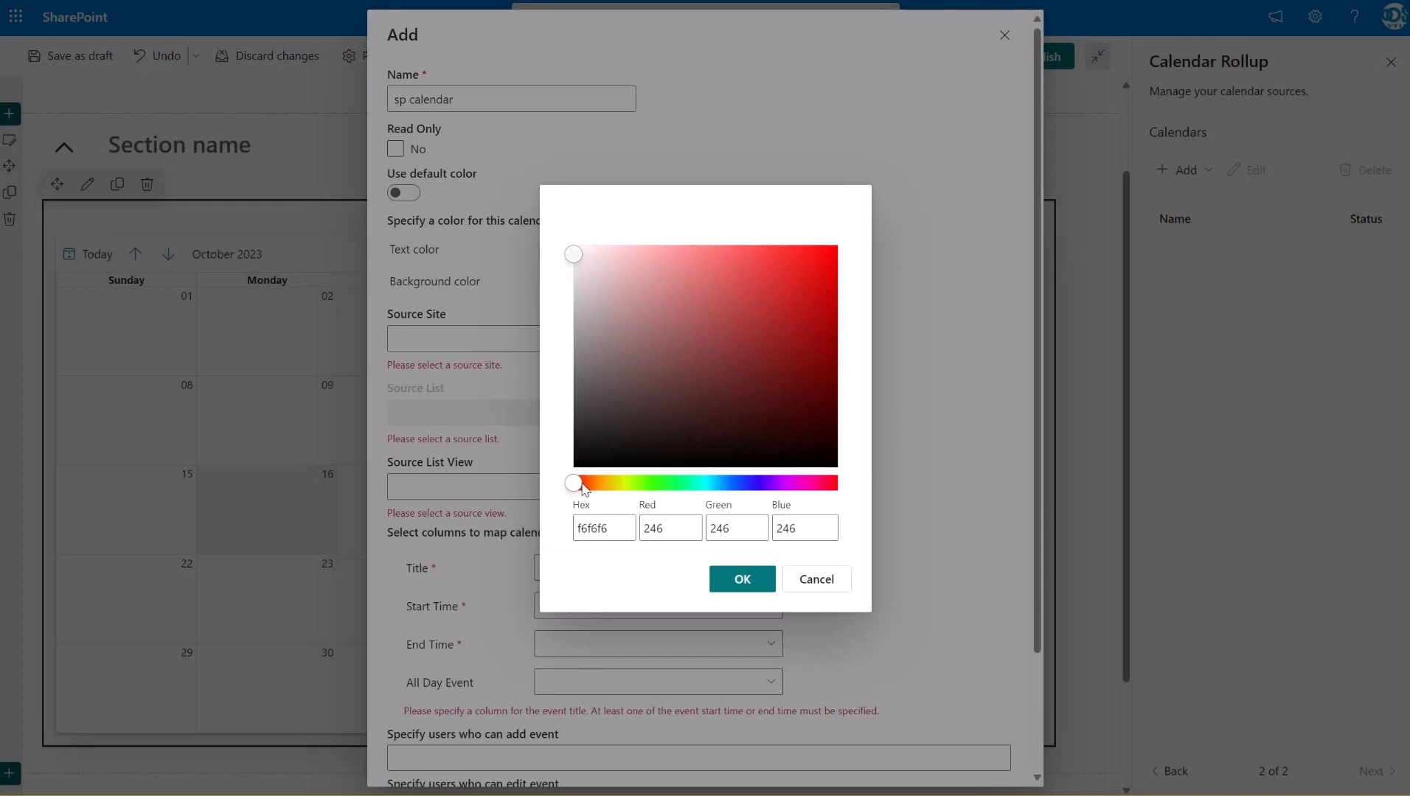
drag(583, 489, 729, 485)
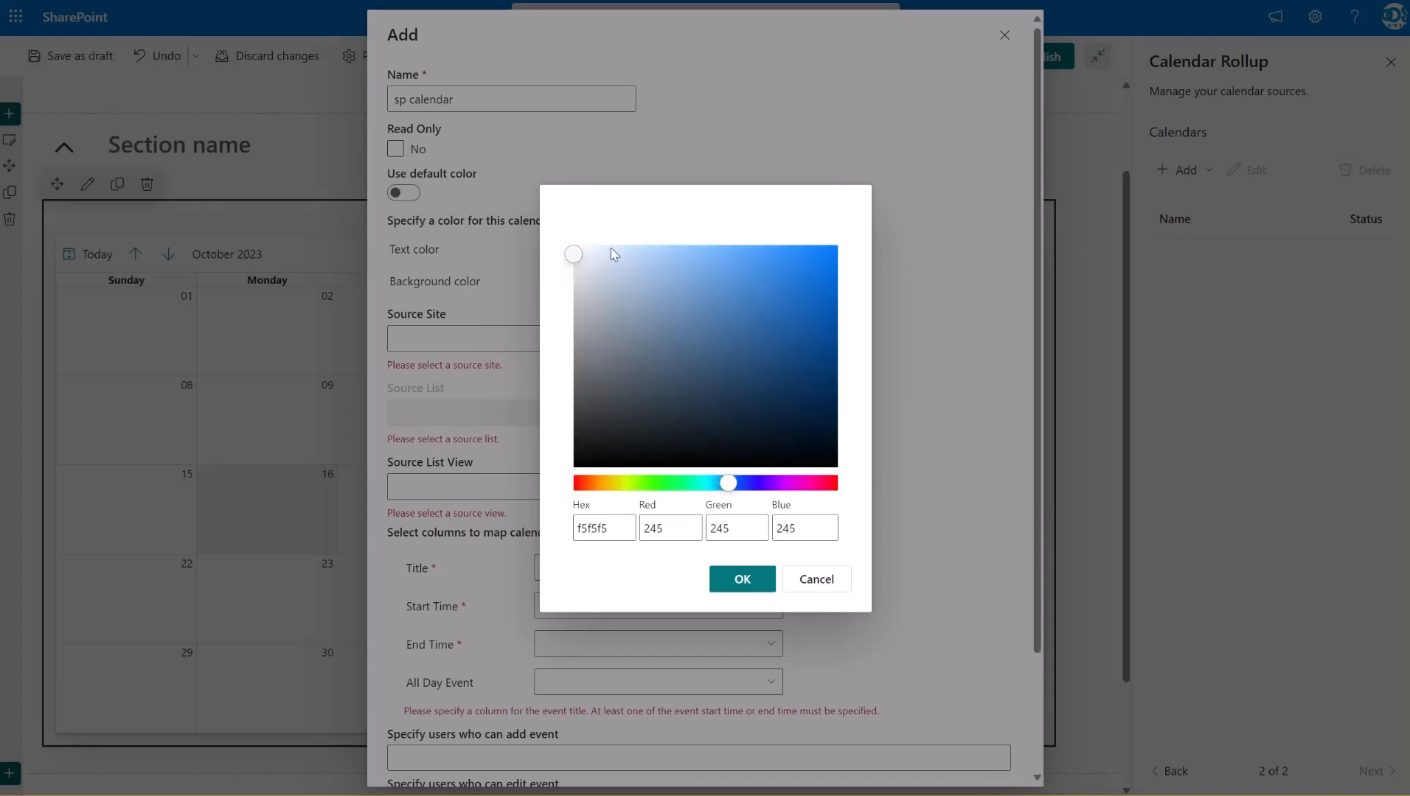
drag(574, 255, 832, 316)
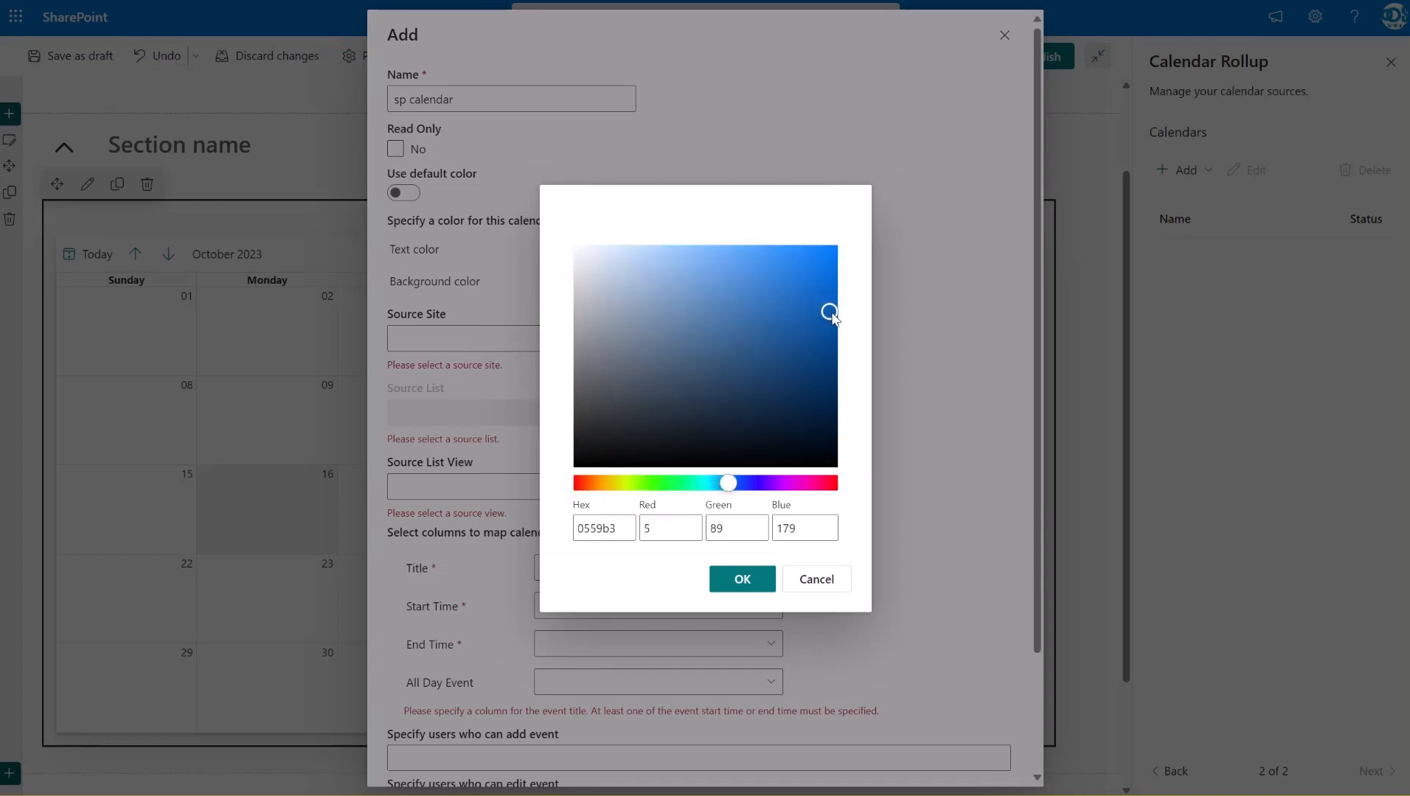
click(765, 579)
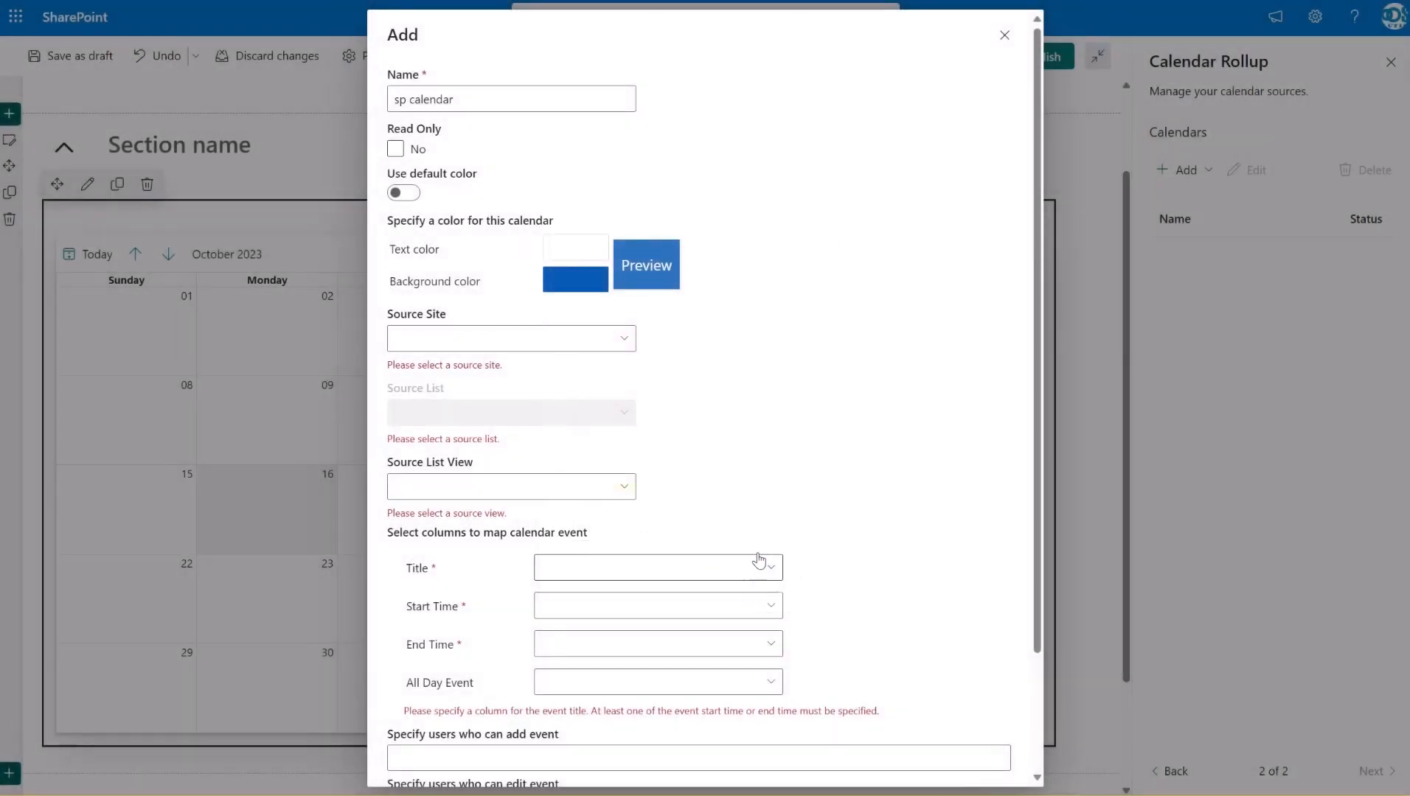
Link the source to the Calendar view of the Calendar Meetings list on the Task Center site and save it
click(622, 340)
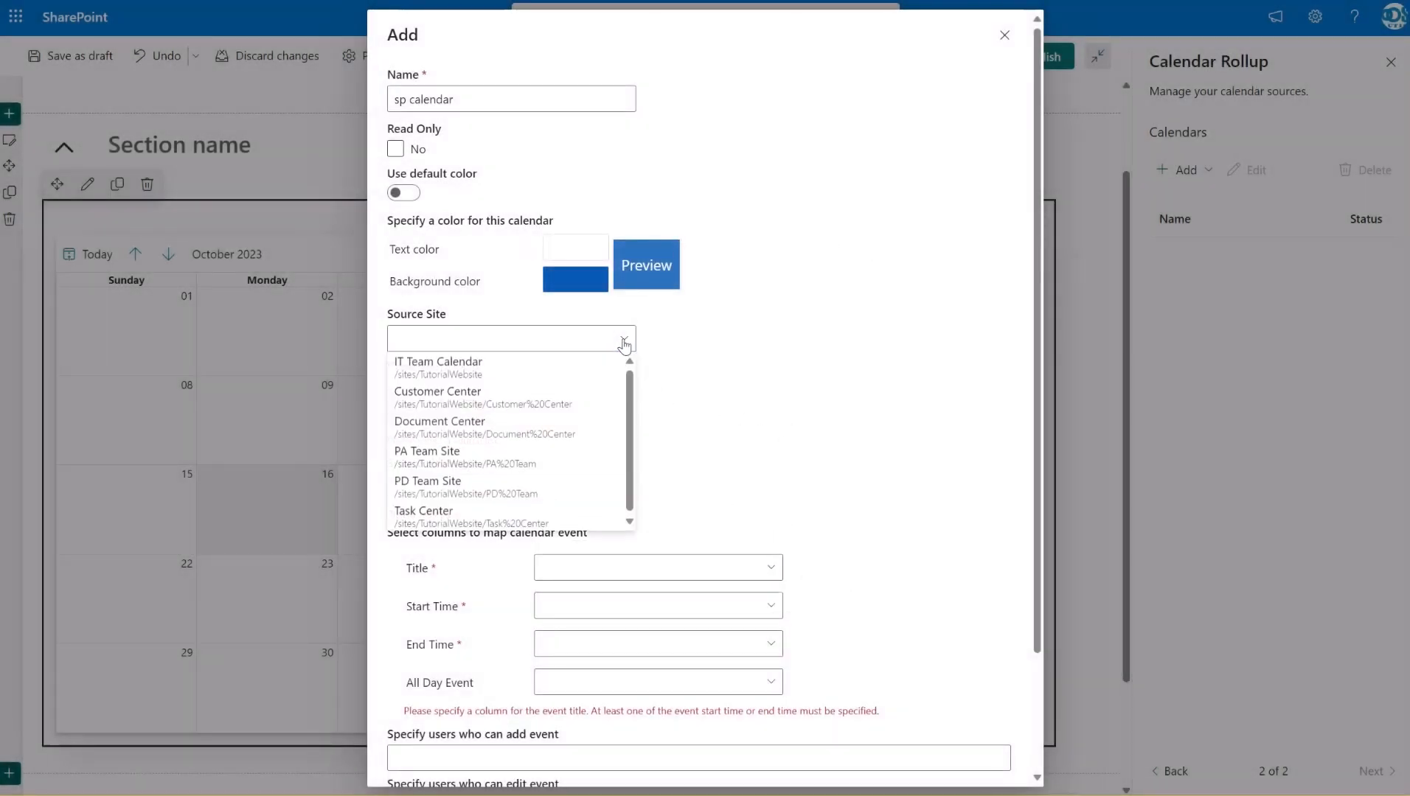
click(514, 516)
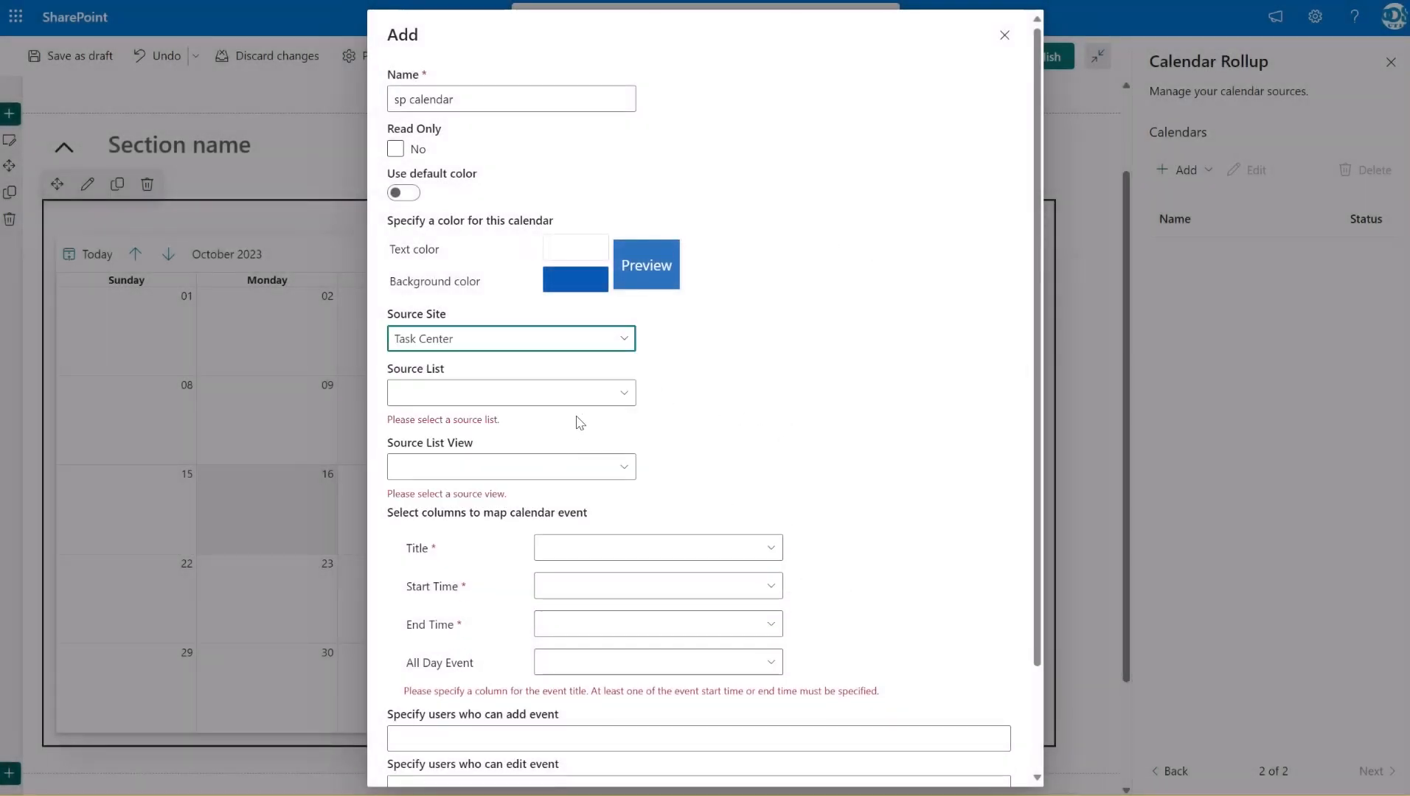
click(628, 392)
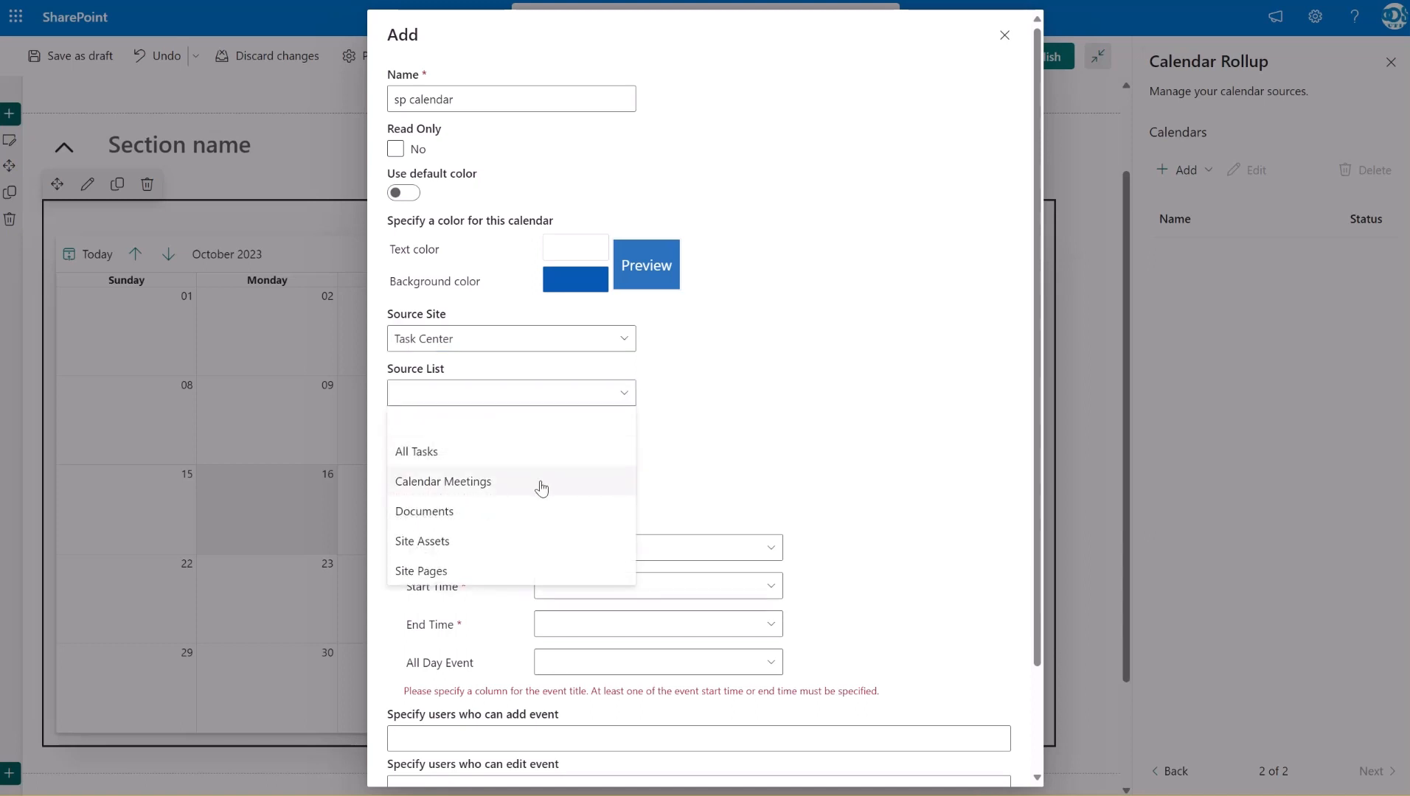
click(542, 487)
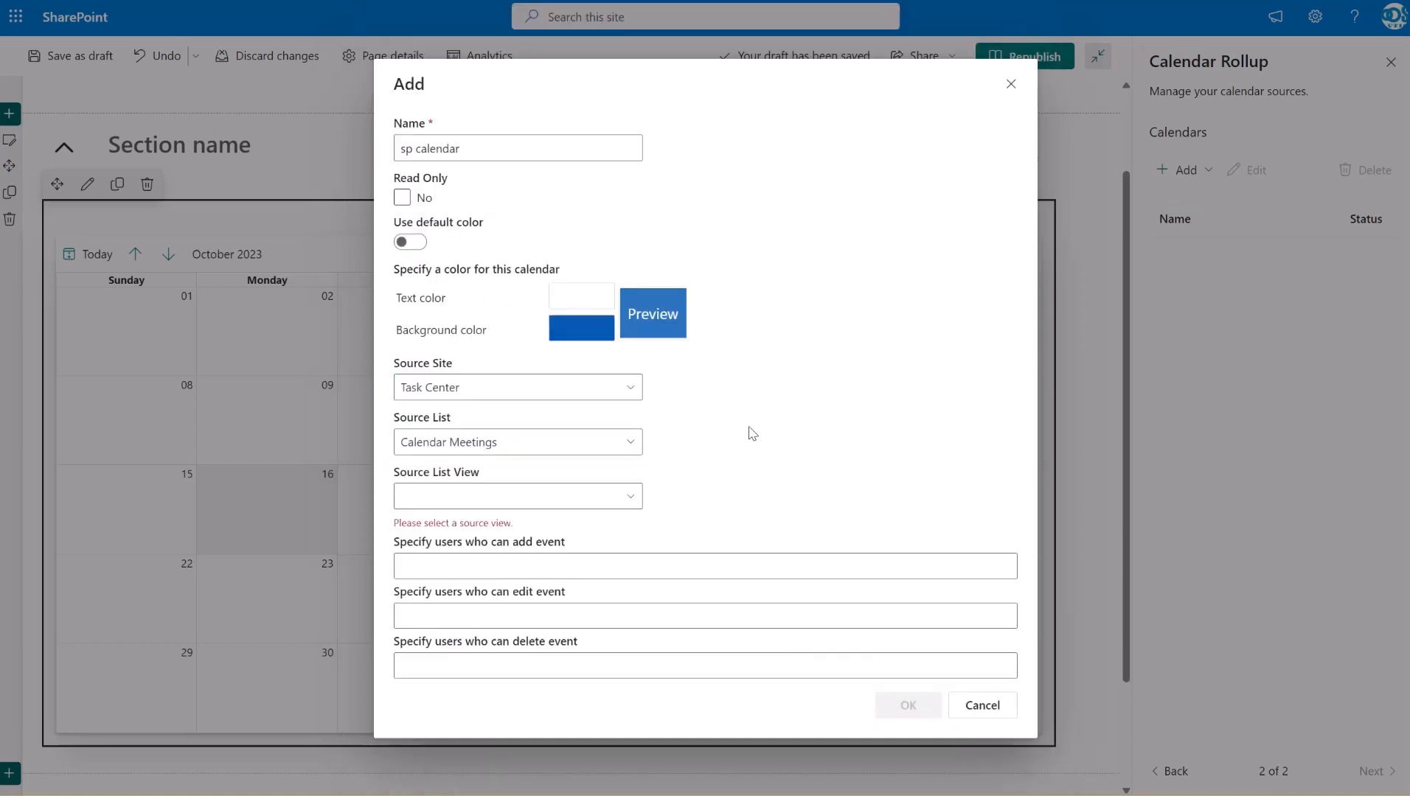
click(624, 502)
click(531, 557)
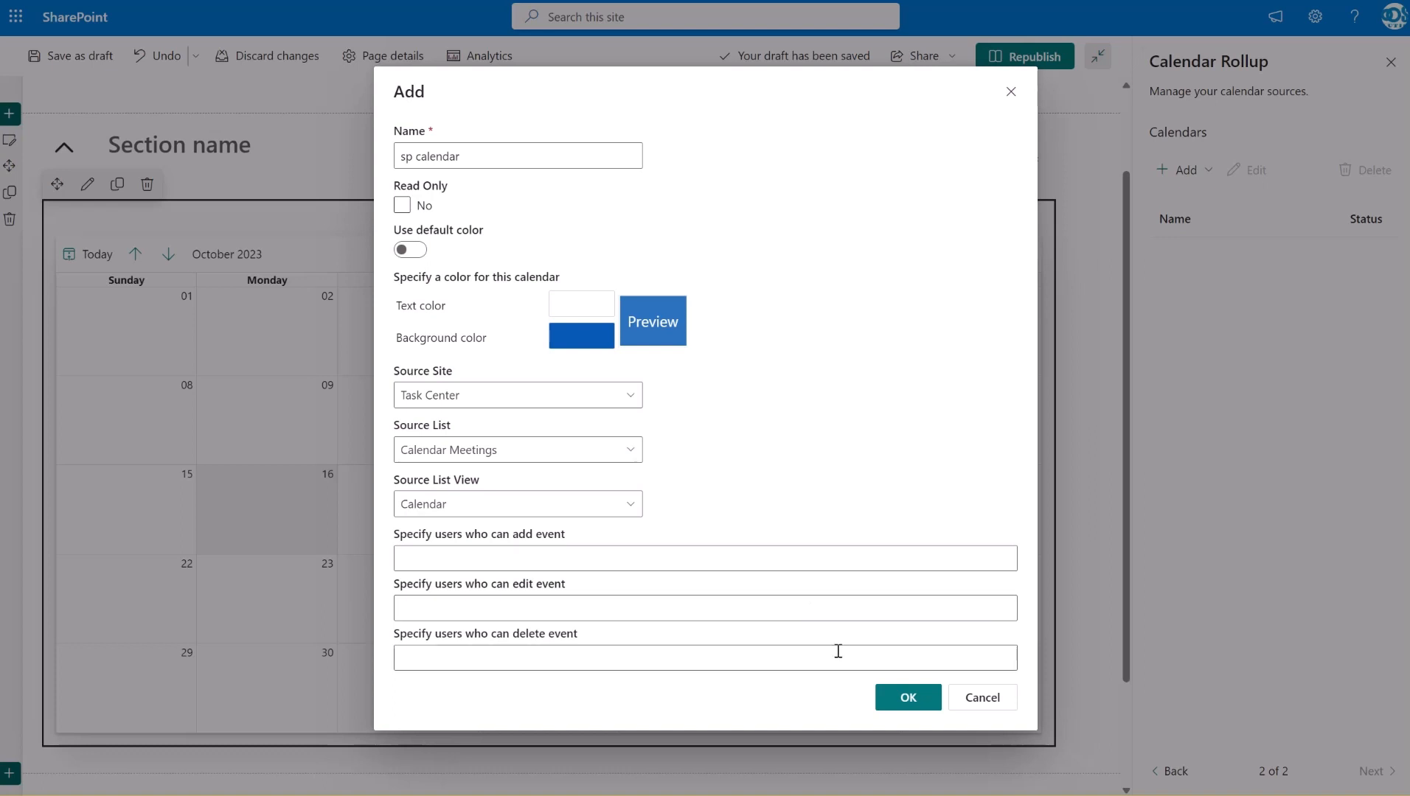
click(901, 697)
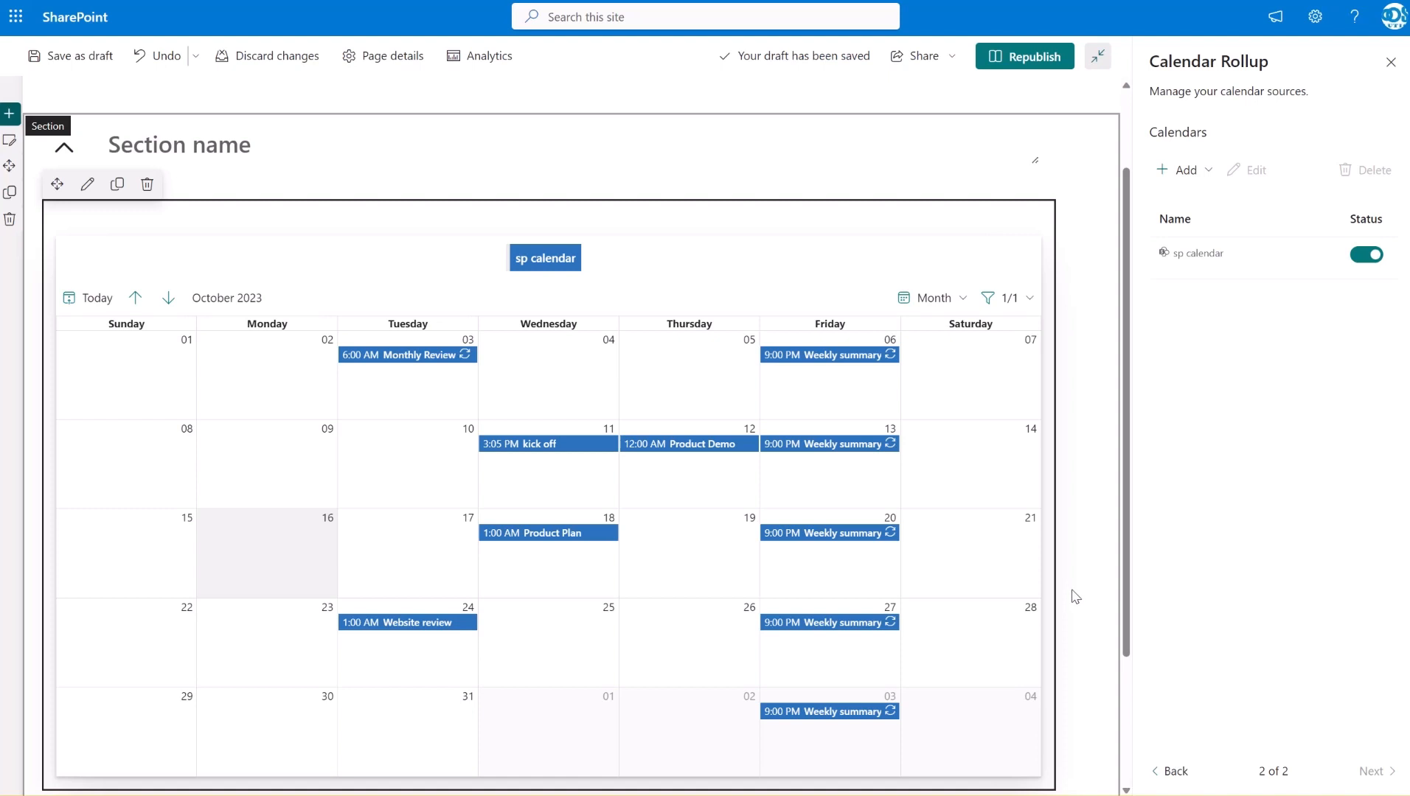
Start adding a group calendar source named "group calendar" that uses the Marketing Team Calendar
click(1208, 179)
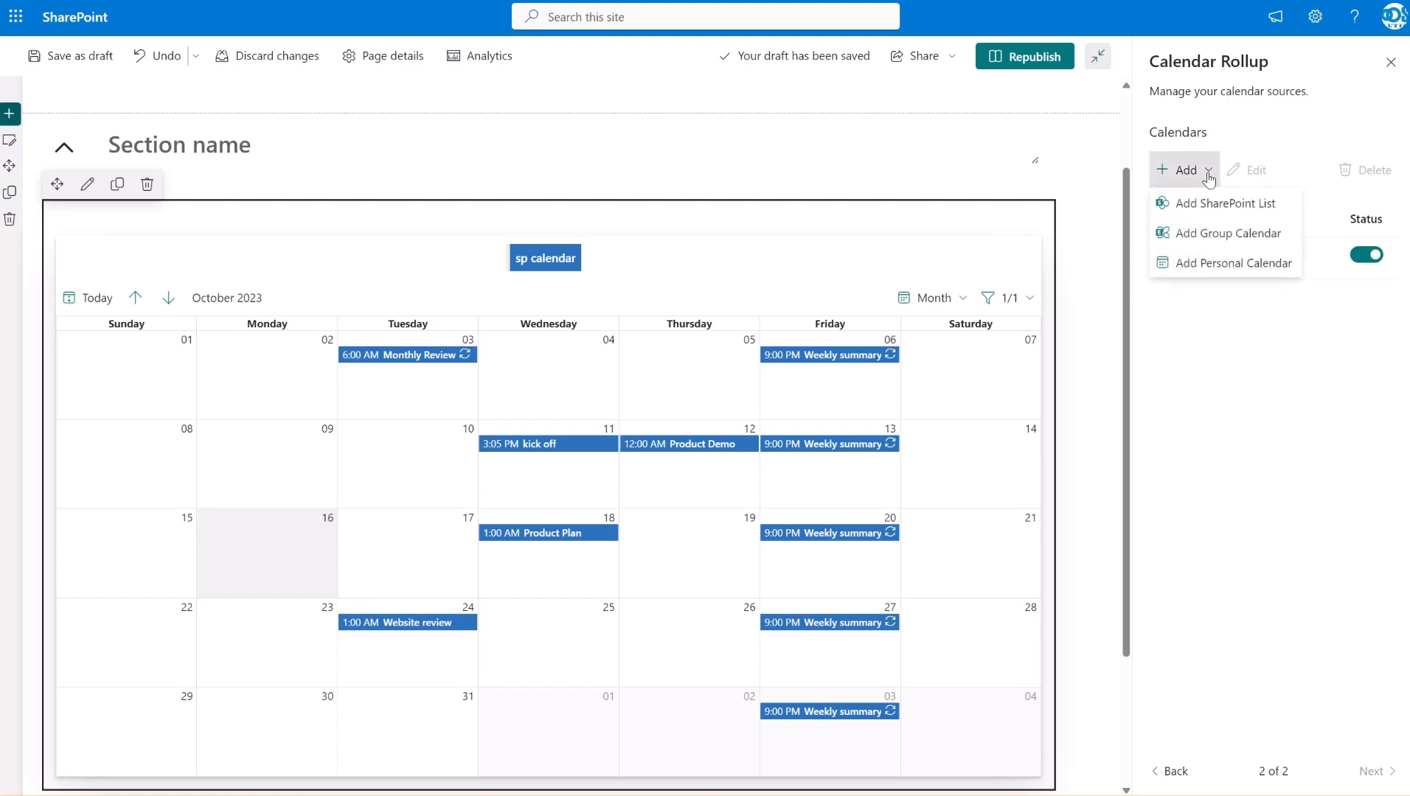
click(1215, 231)
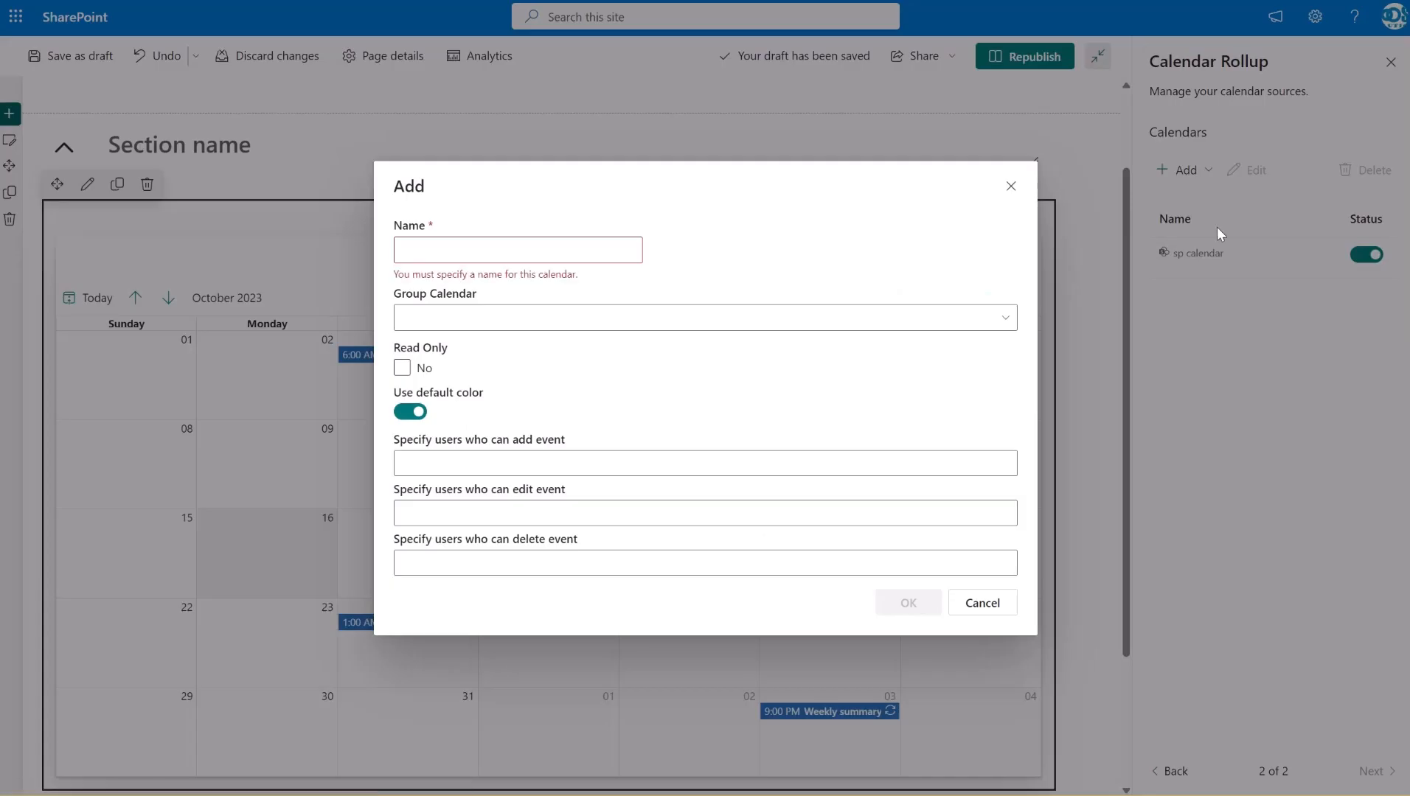
click(551, 244)
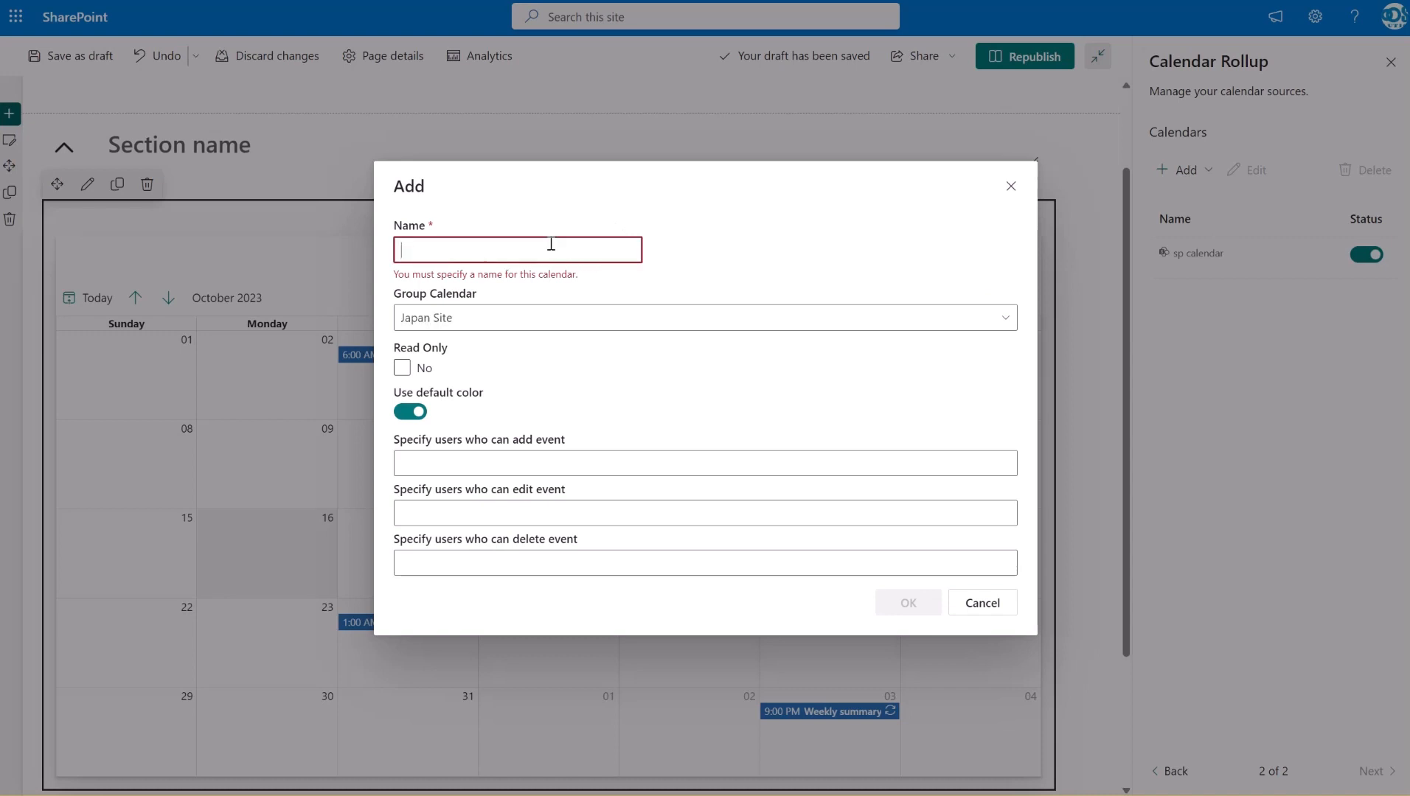
text(group cale)
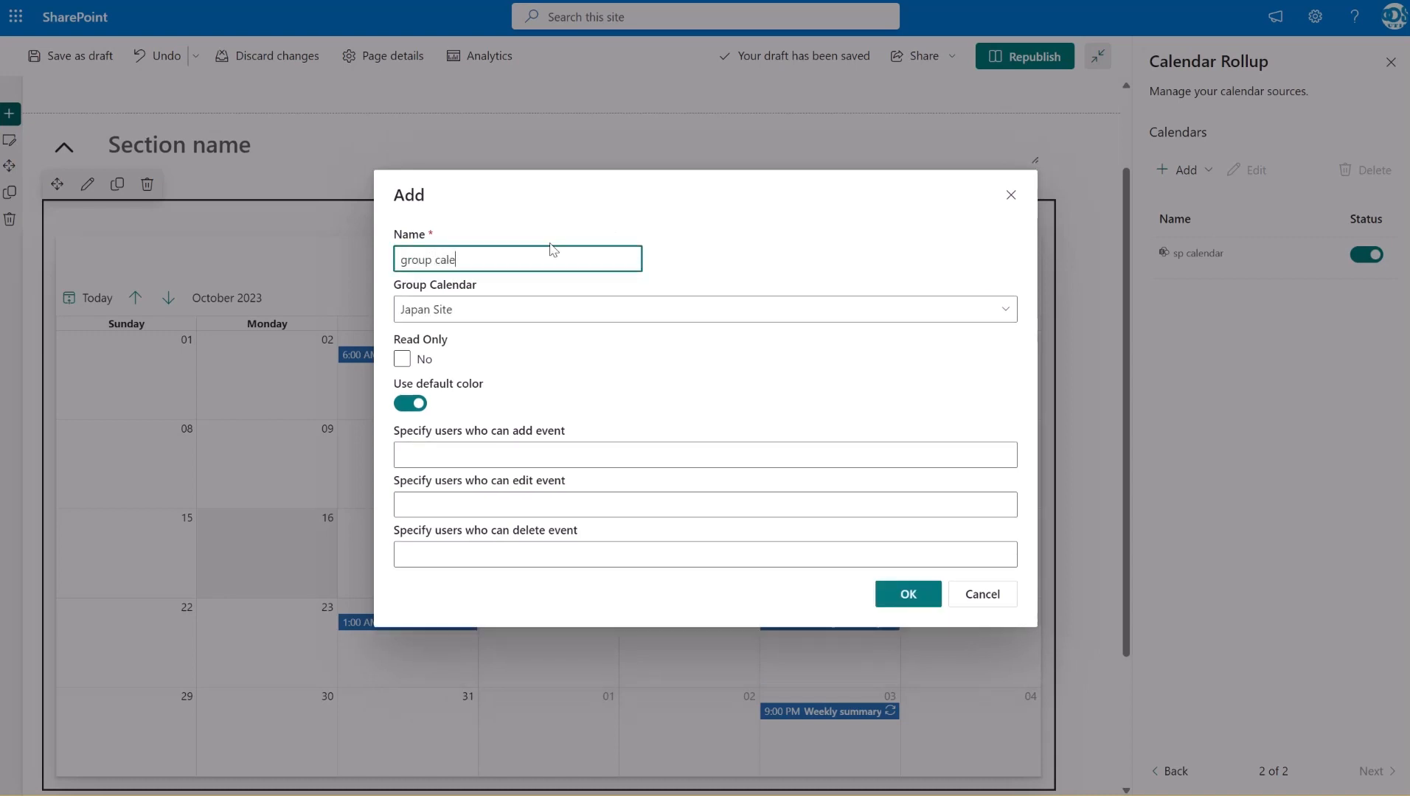
text(ndar)
click(586, 317)
click(519, 603)
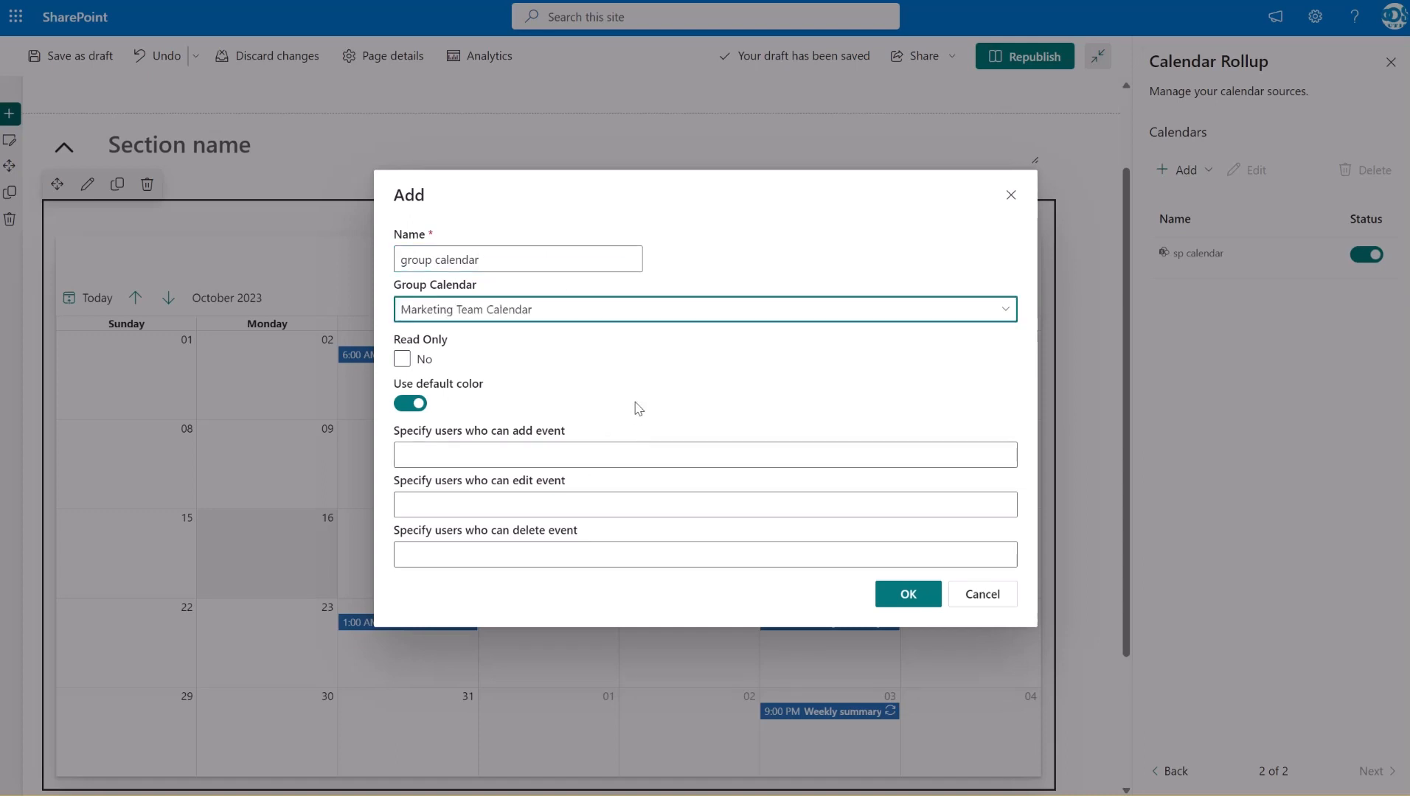
click(635, 404)
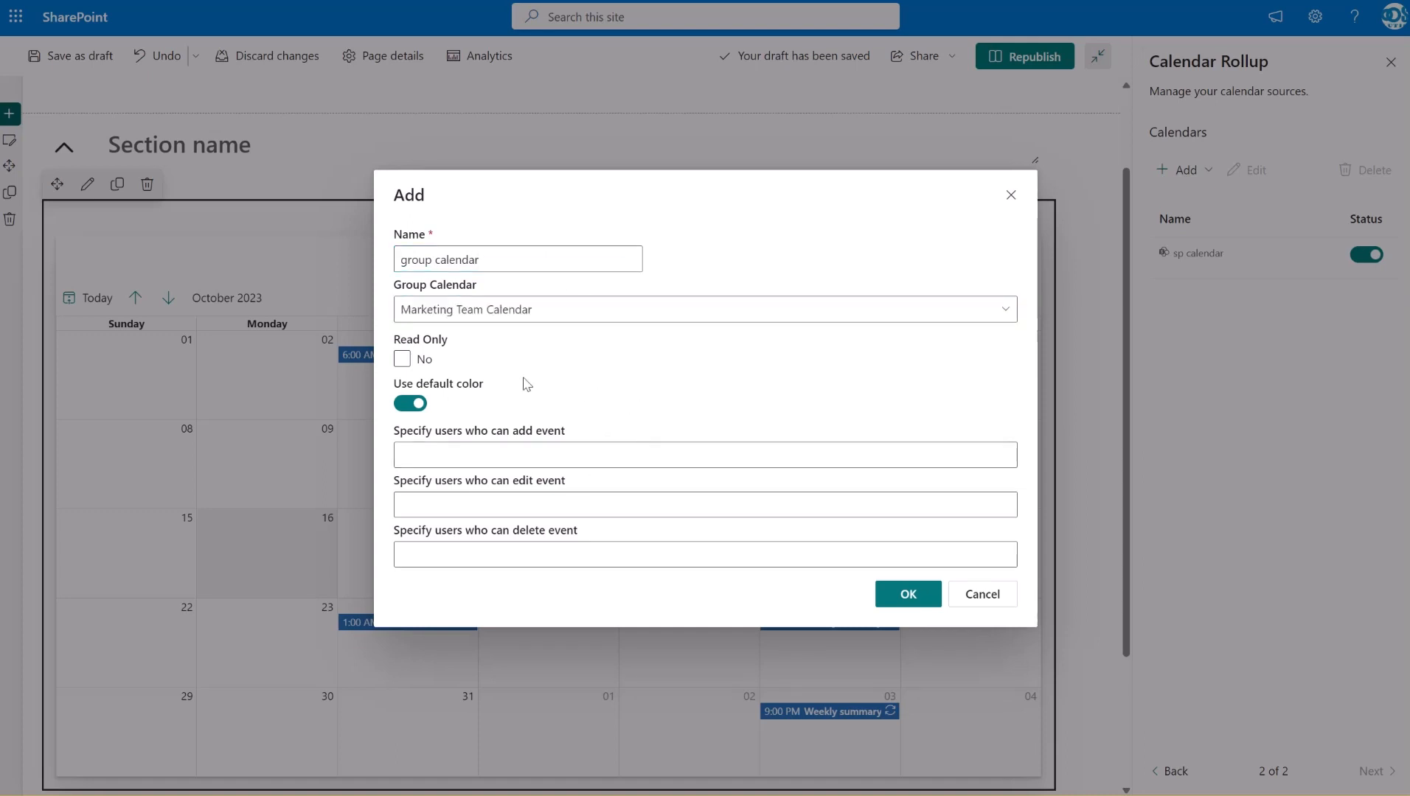
Turn off the default color for the group calendar source and set its text color to hex ffffff
click(406, 404)
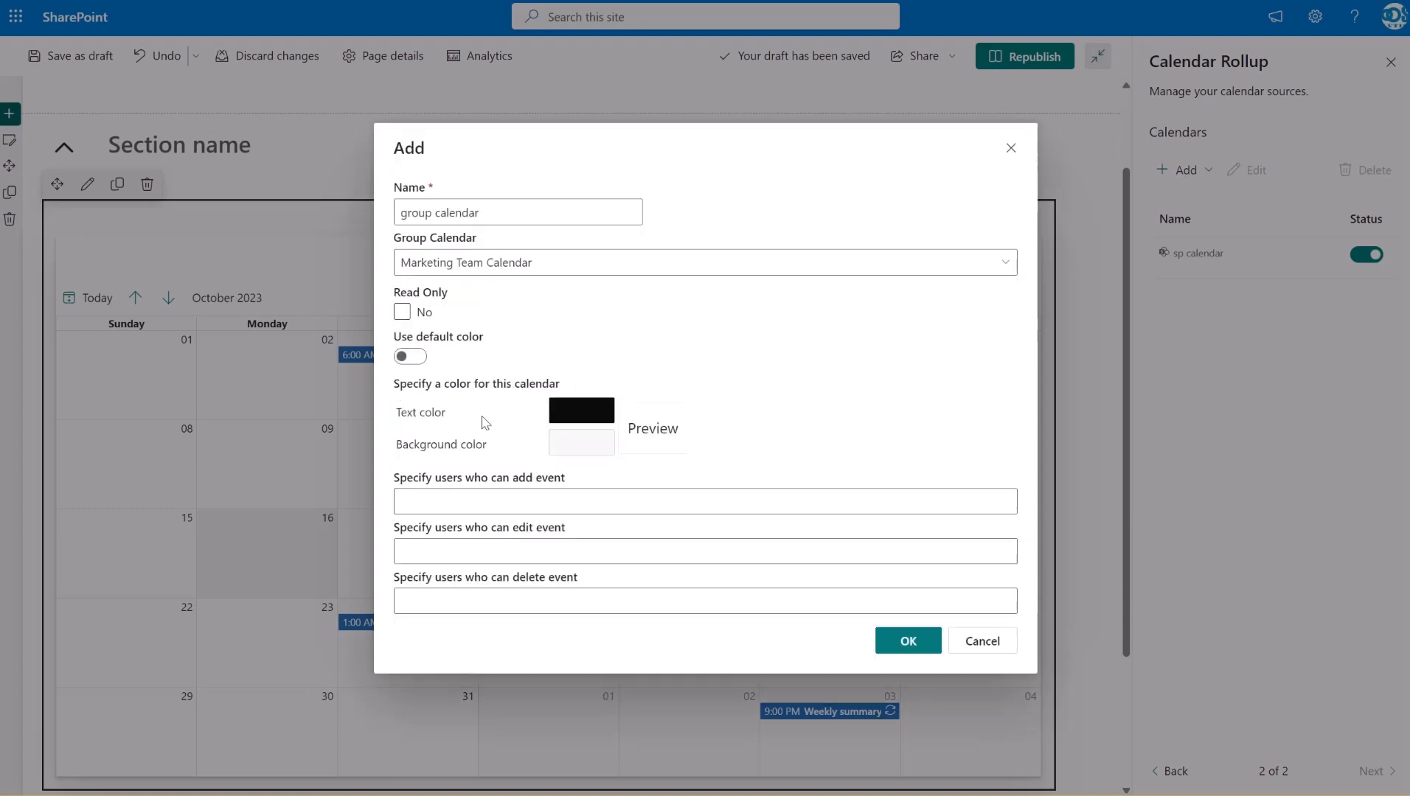
click(576, 411)
double_click(622, 524)
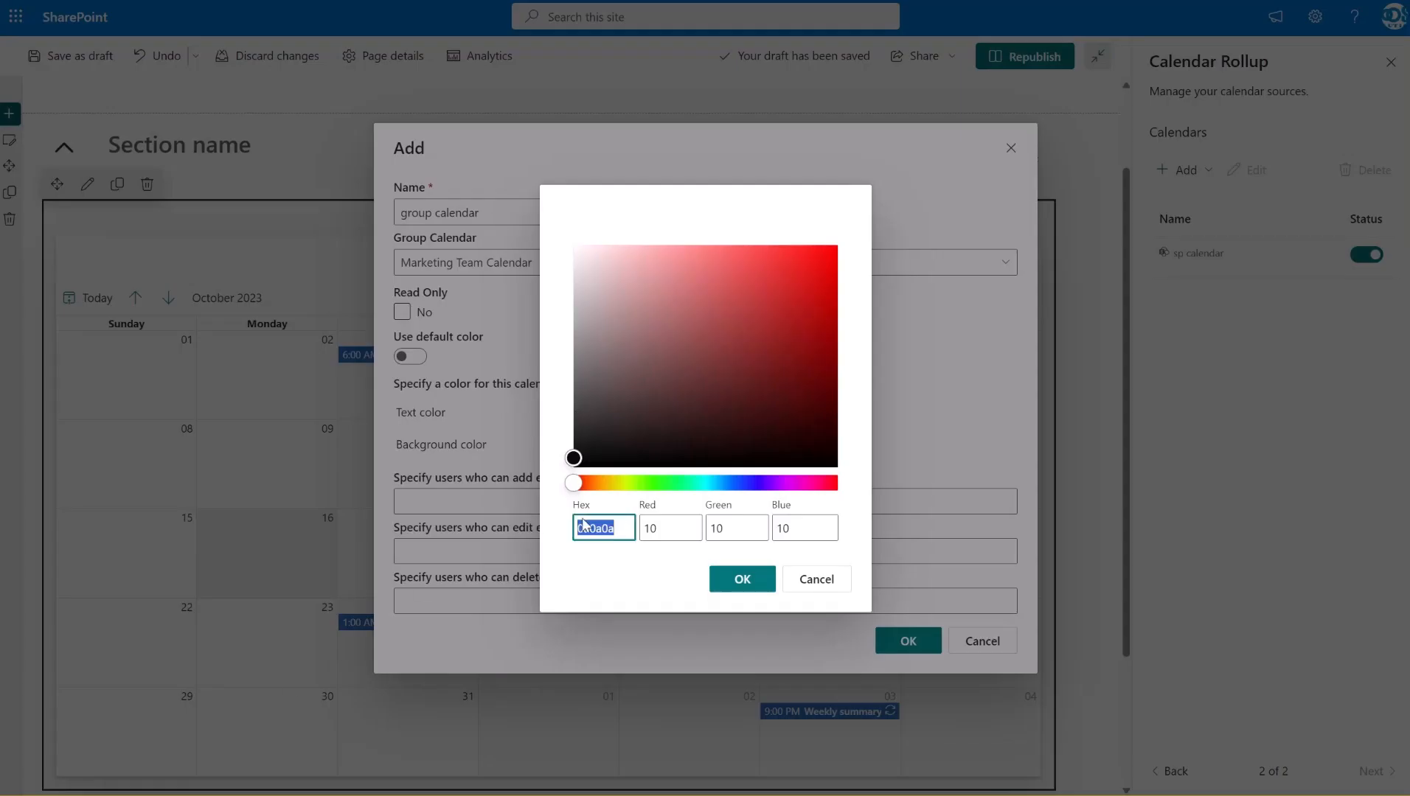
text(ffffff)
click(743, 579)
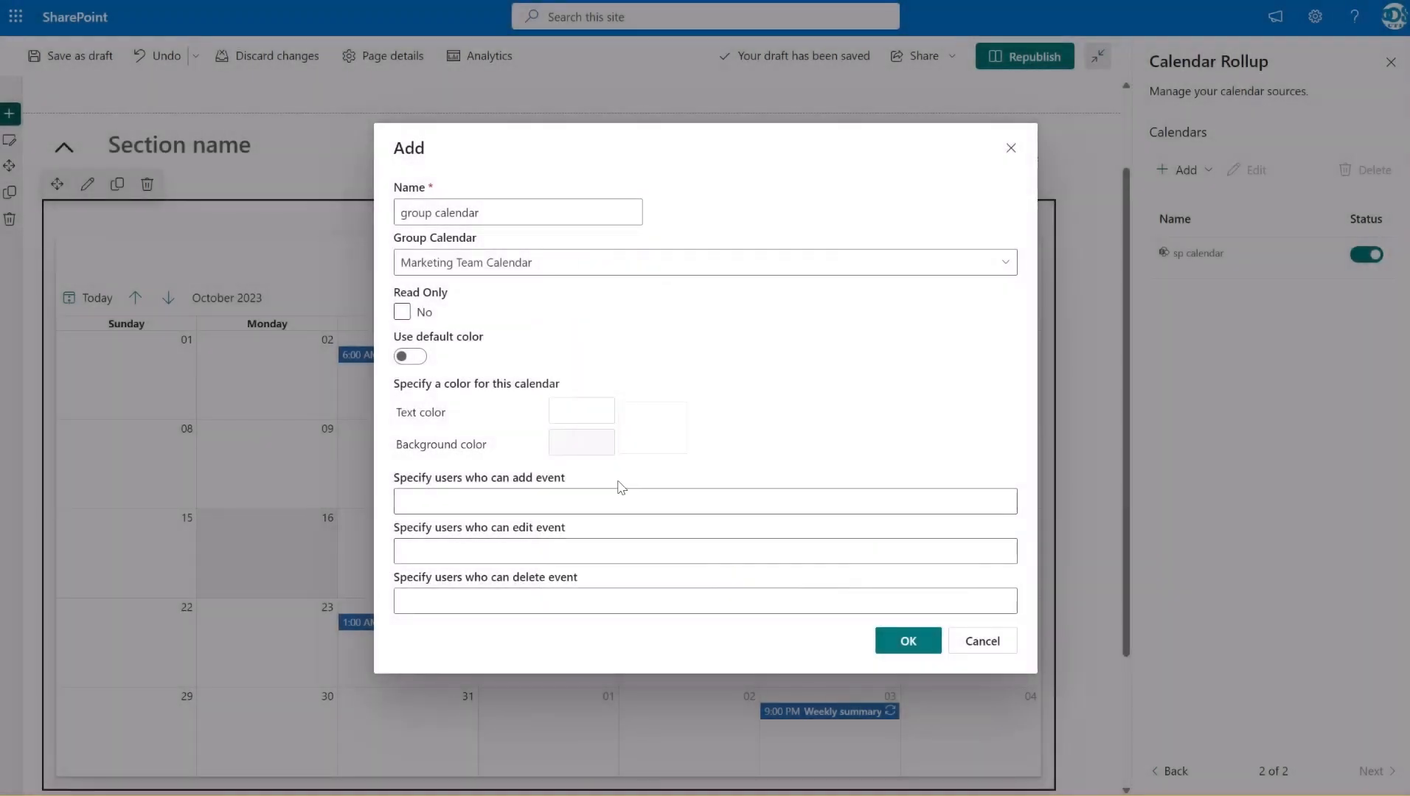
Give the group calendar source a dark green background color and save the source
click(583, 444)
drag(577, 483, 686, 484)
drag(576, 255, 829, 356)
click(760, 581)
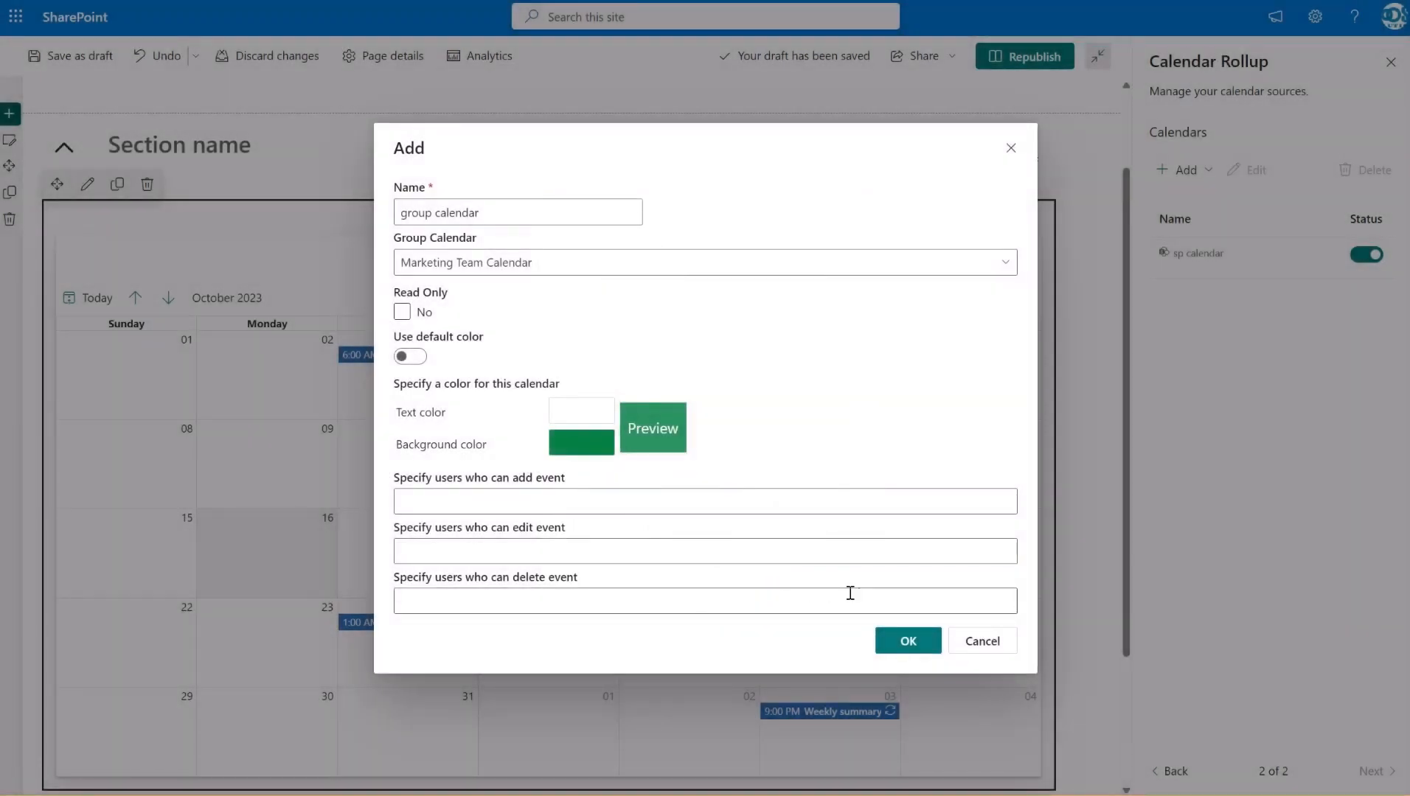
click(899, 652)
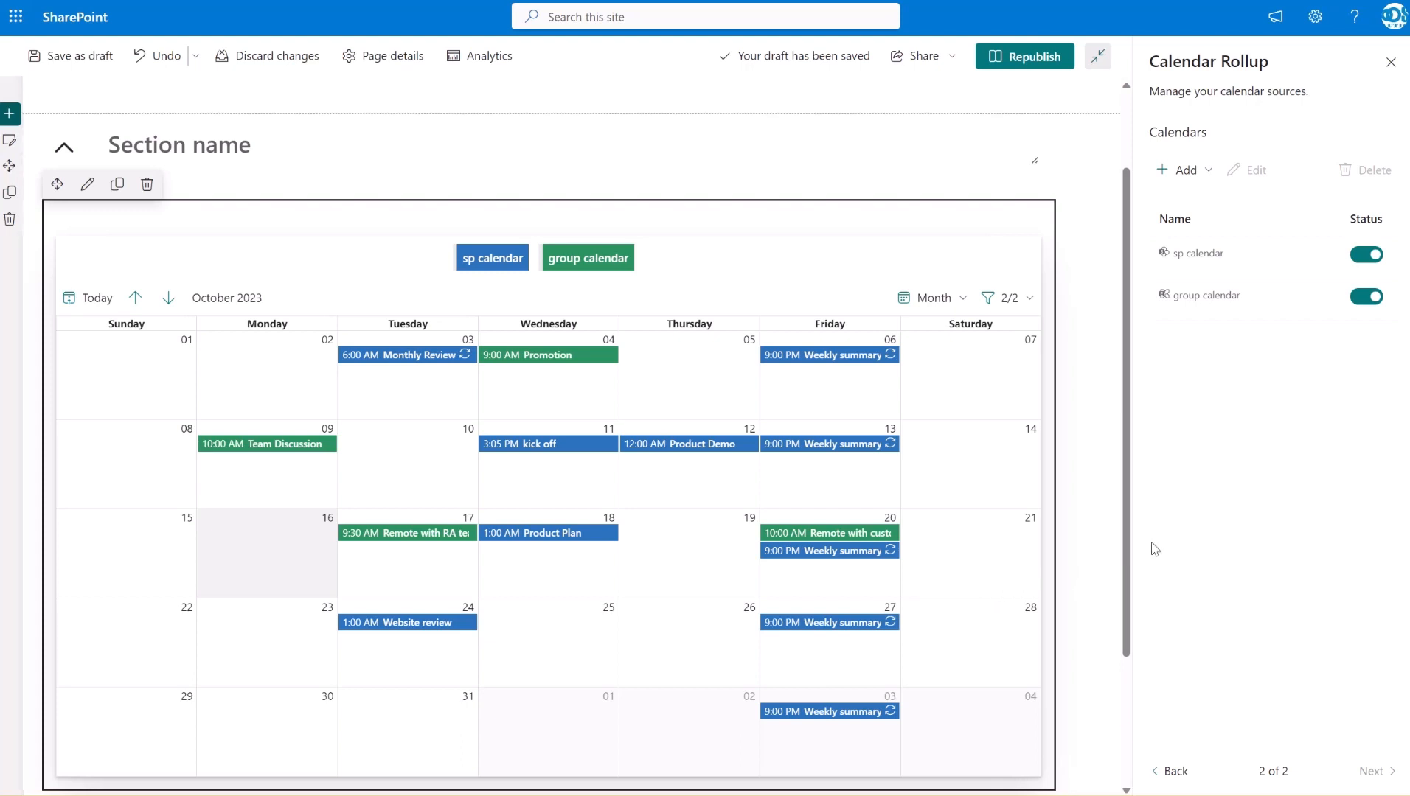
Start adding a personal calendar source named "my calendar"
click(1202, 180)
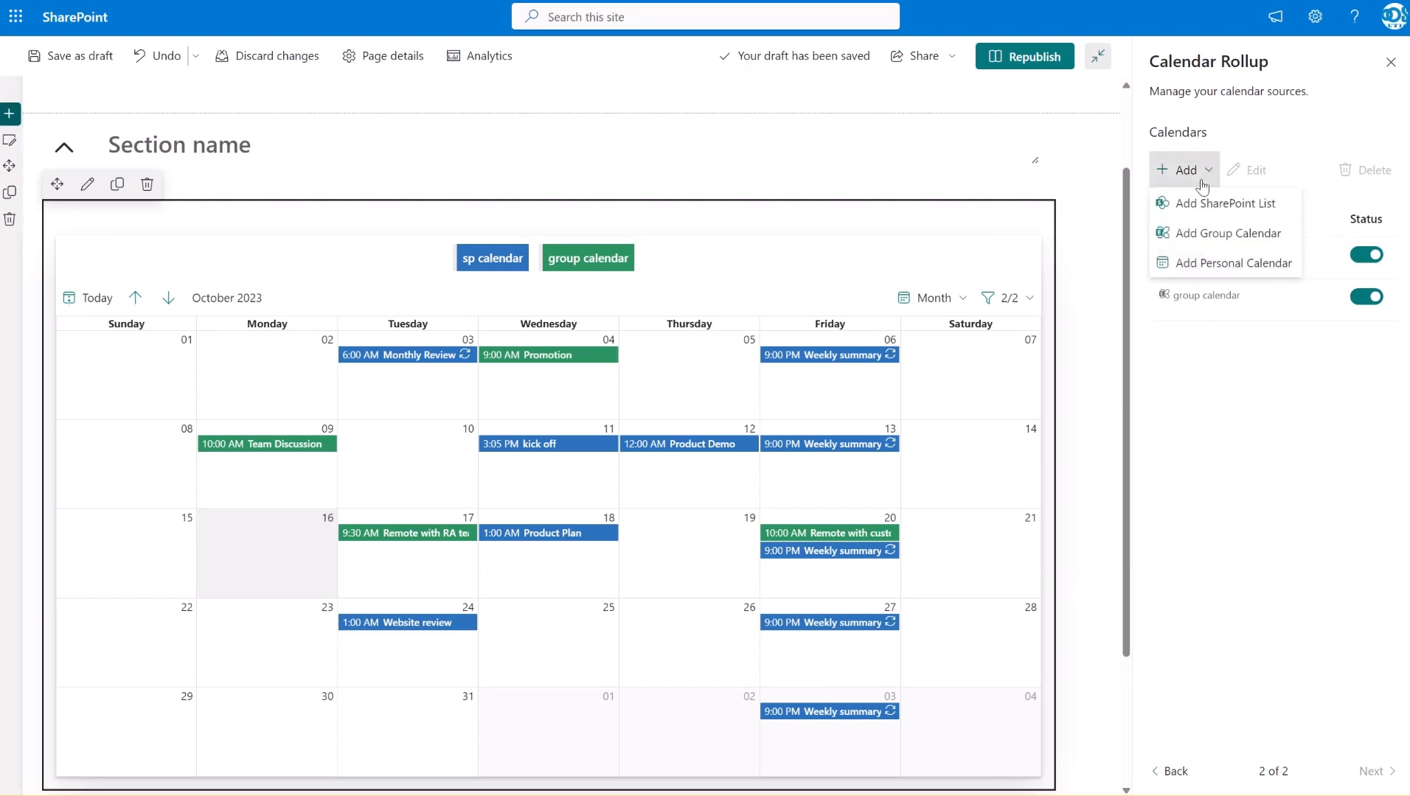
click(1218, 268)
click(482, 355)
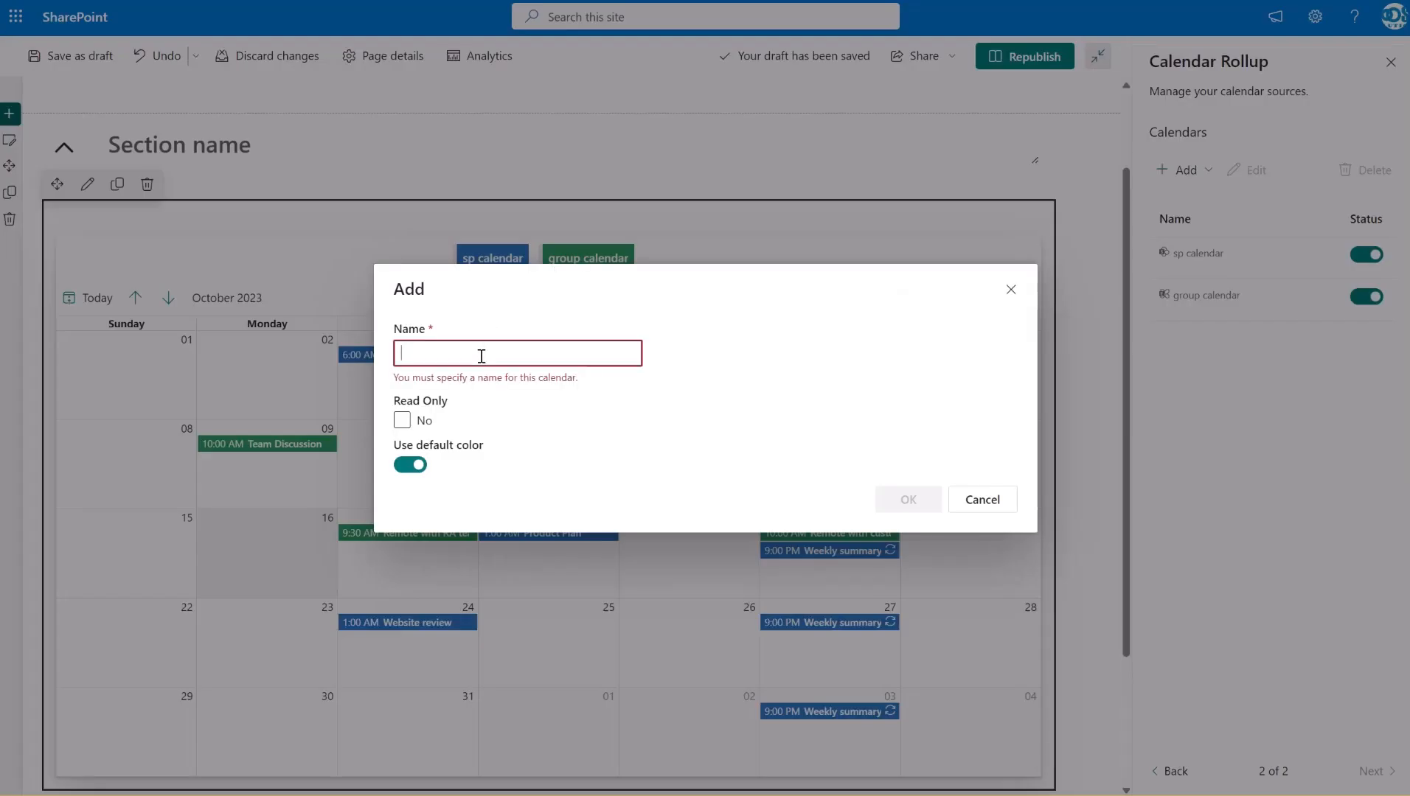
text(my ca)
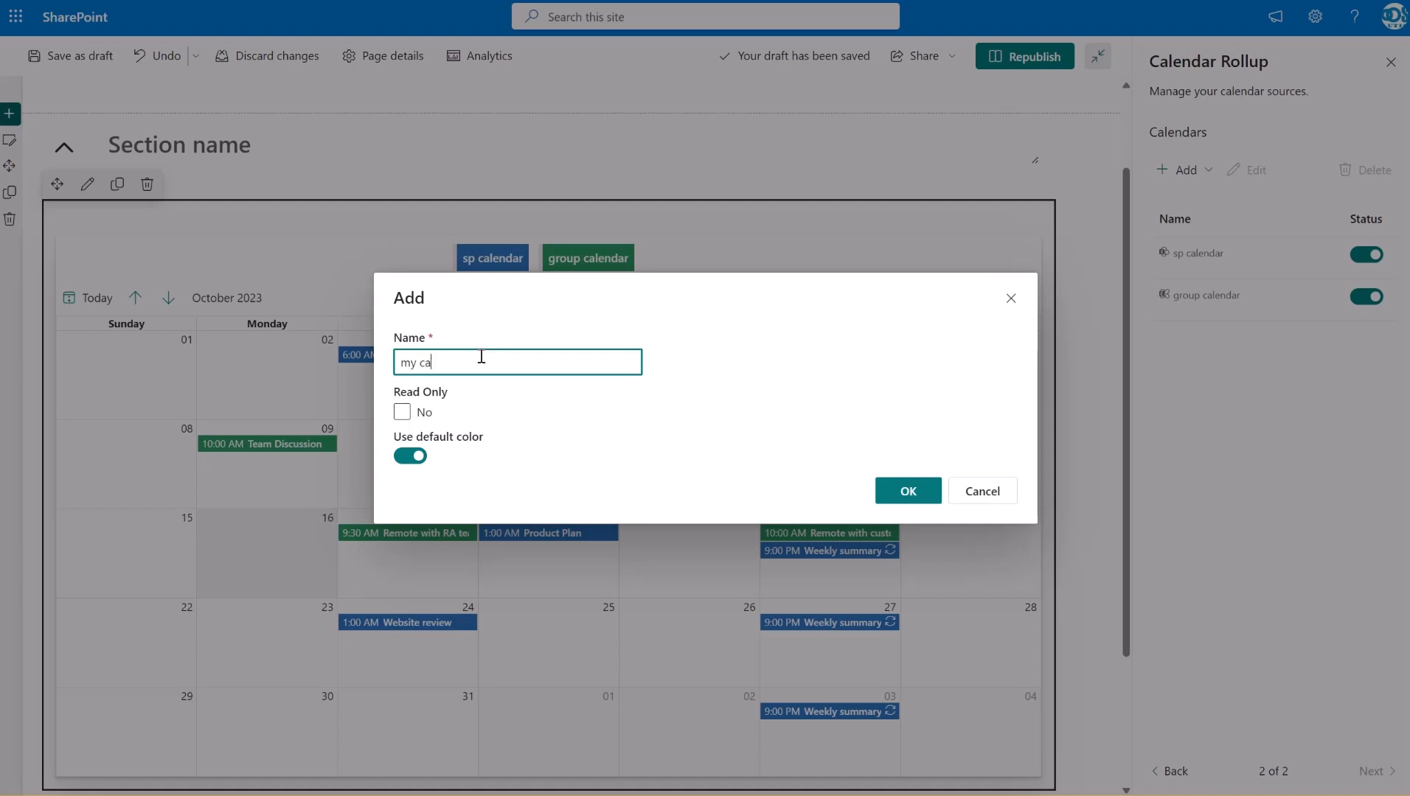
text(lendar)
Turn off the default color for the personal calendar source and set its text color to white
click(417, 457)
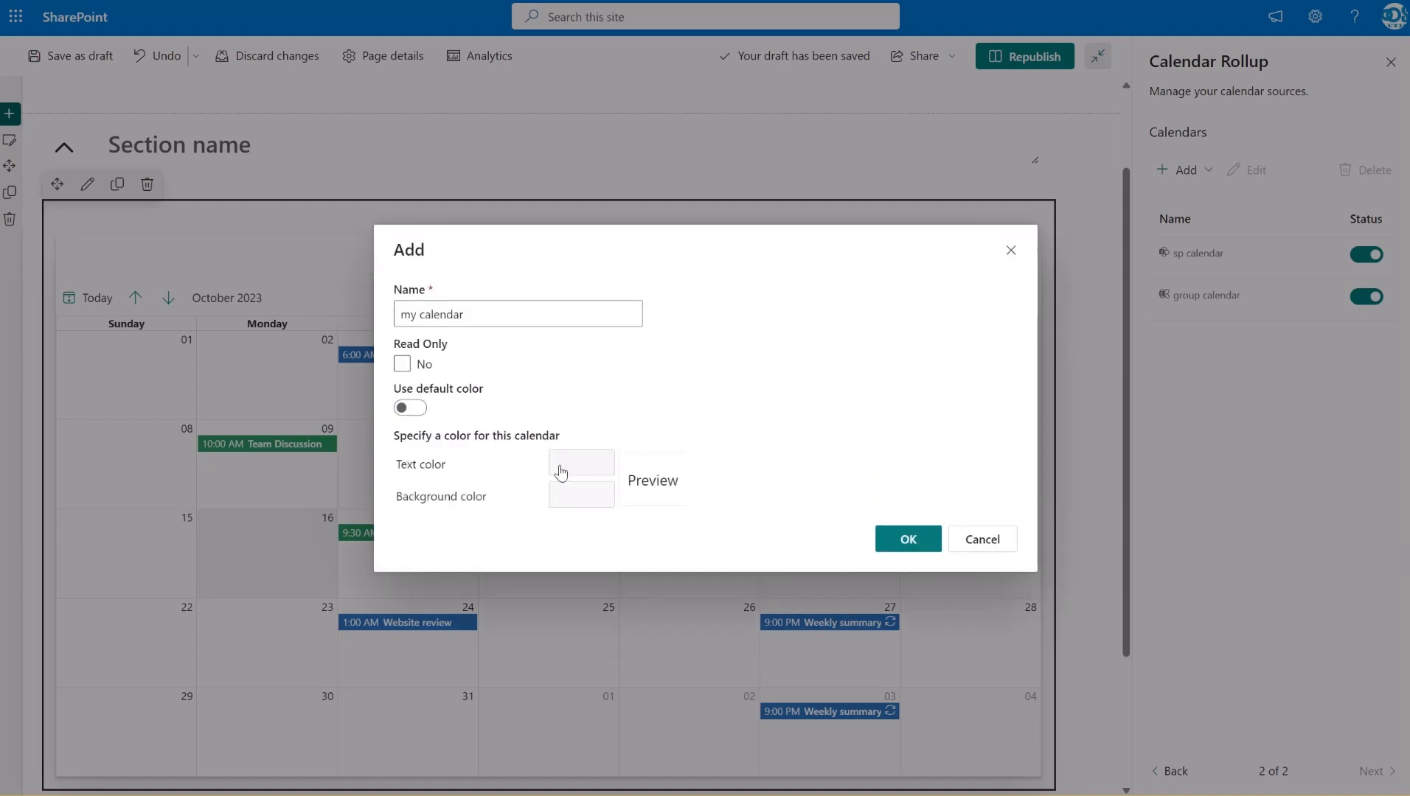
click(561, 472)
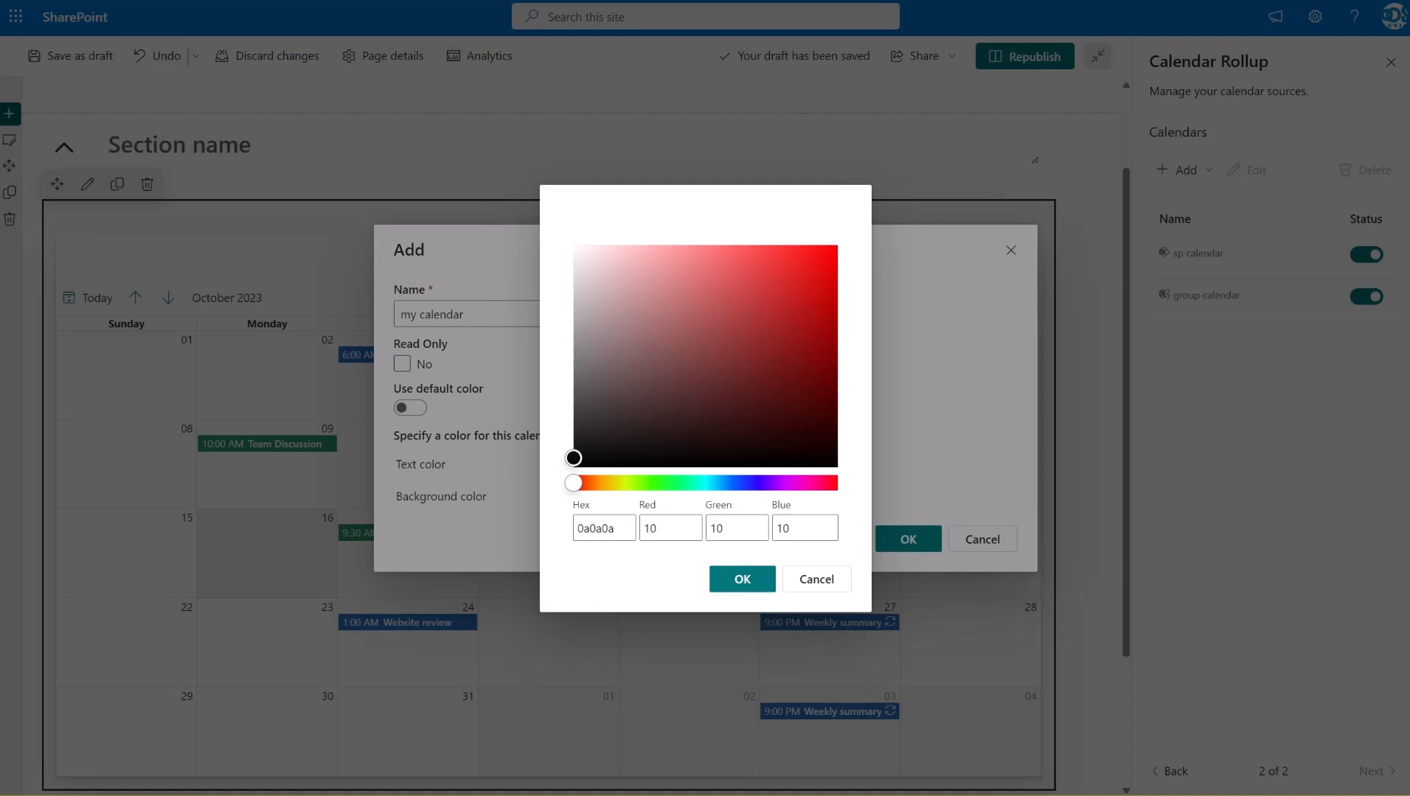
drag(627, 528, 565, 531)
text(fffff)
click(742, 579)
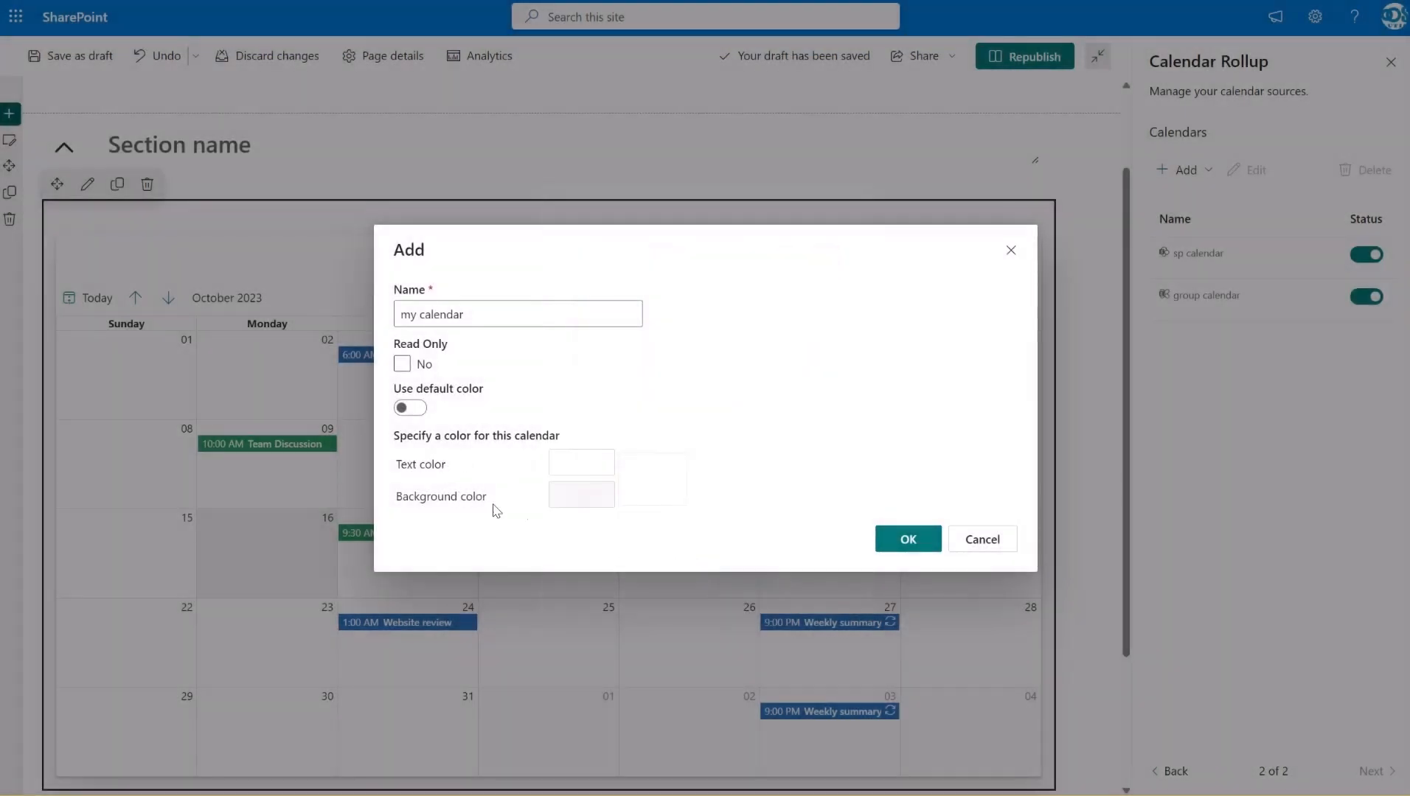
Give the personal calendar source an orange background color, hex d68006, and save the source
click(581, 504)
drag(581, 485, 598, 483)
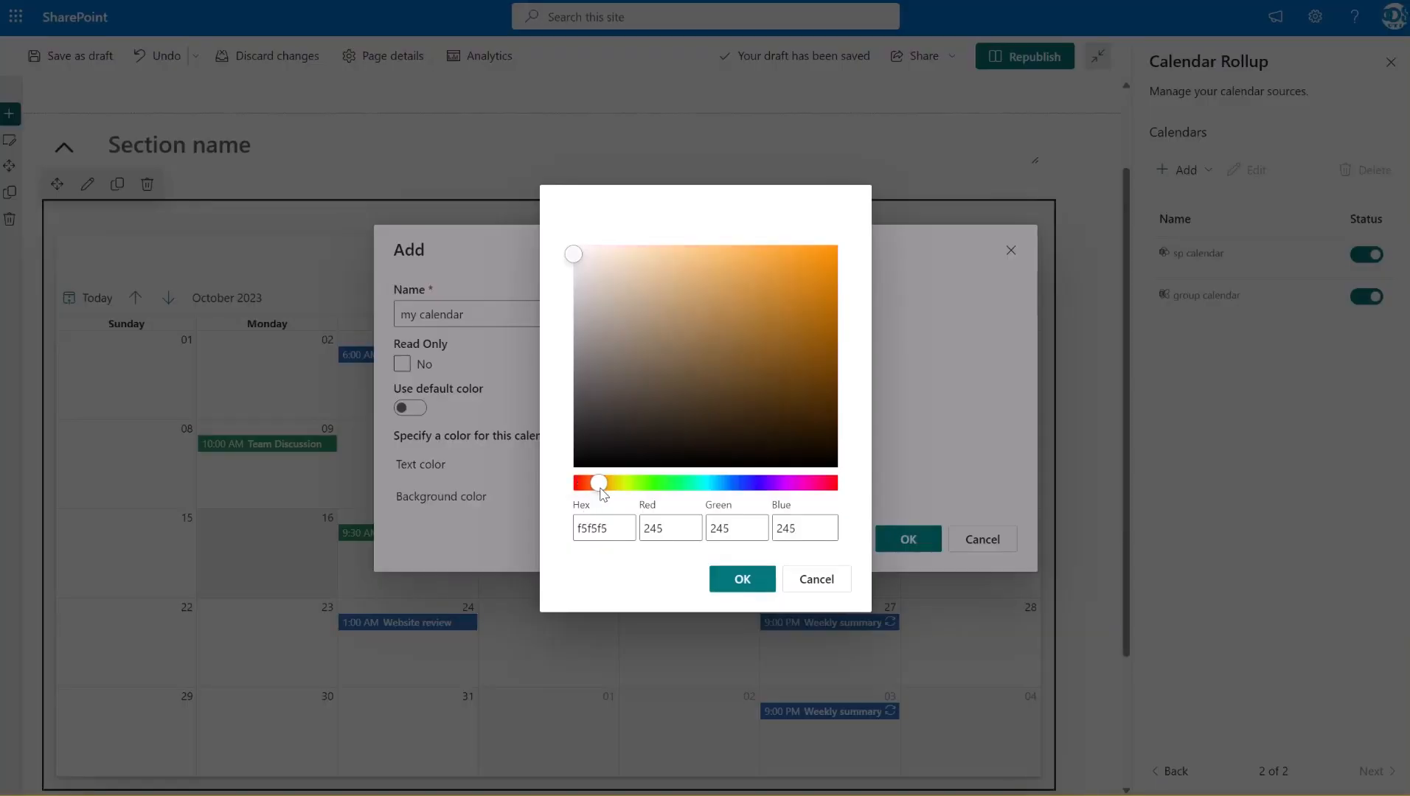
drag(586, 264, 829, 281)
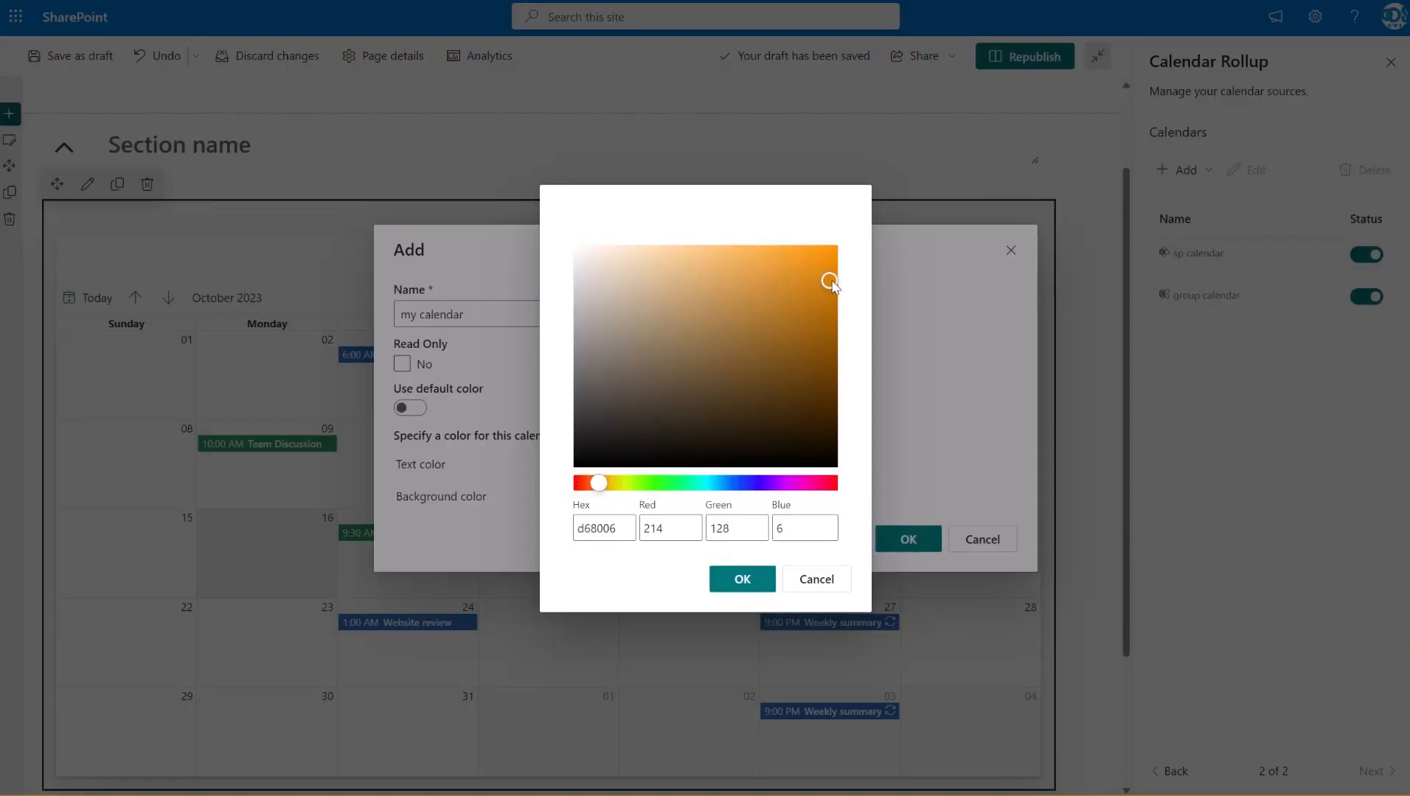
click(751, 588)
click(909, 540)
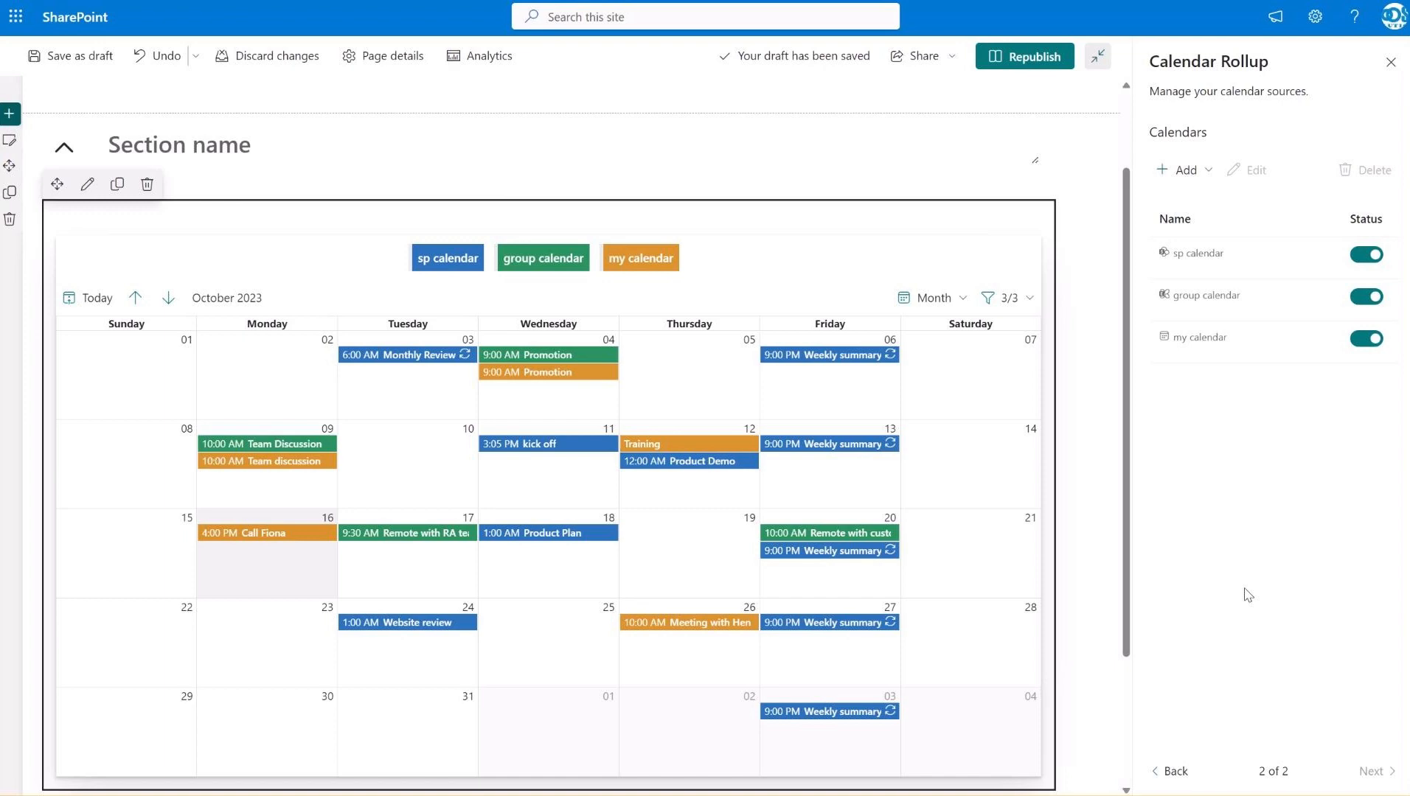
Republish the page and add a "kick off" event to sp calendar on Thursday, October 19, 2023, from 5:30 PM to 6:00 PM
click(1054, 57)
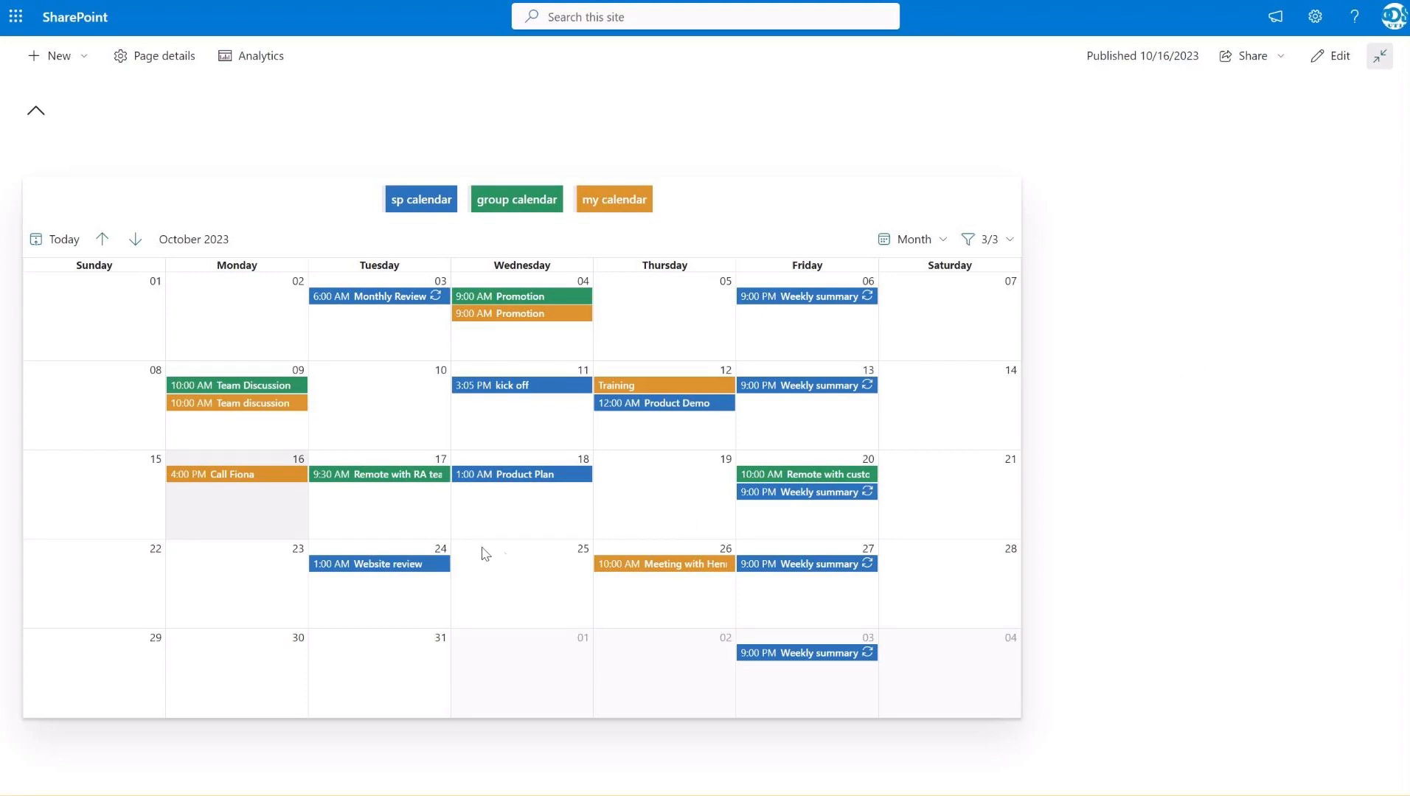
click(695, 533)
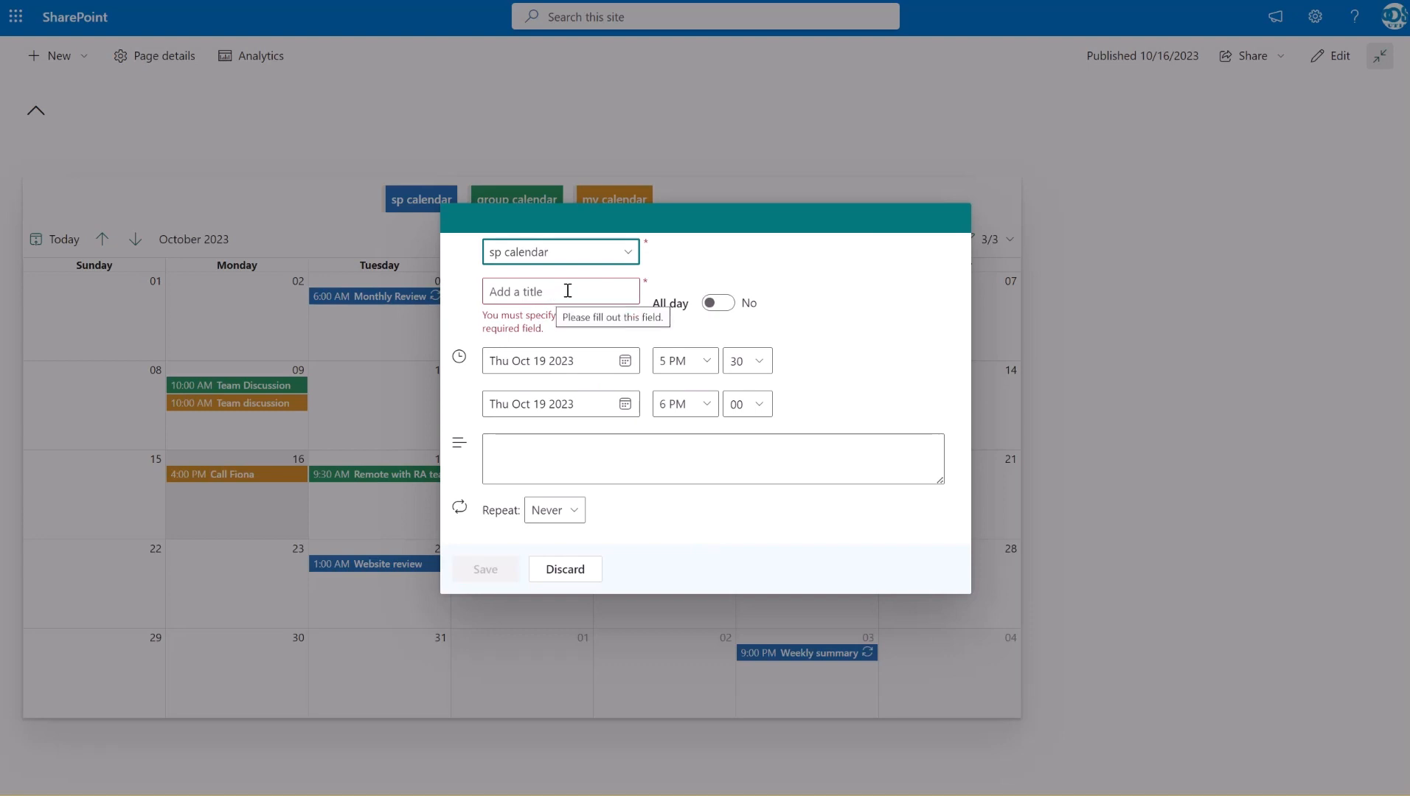
click(627, 260)
click(609, 313)
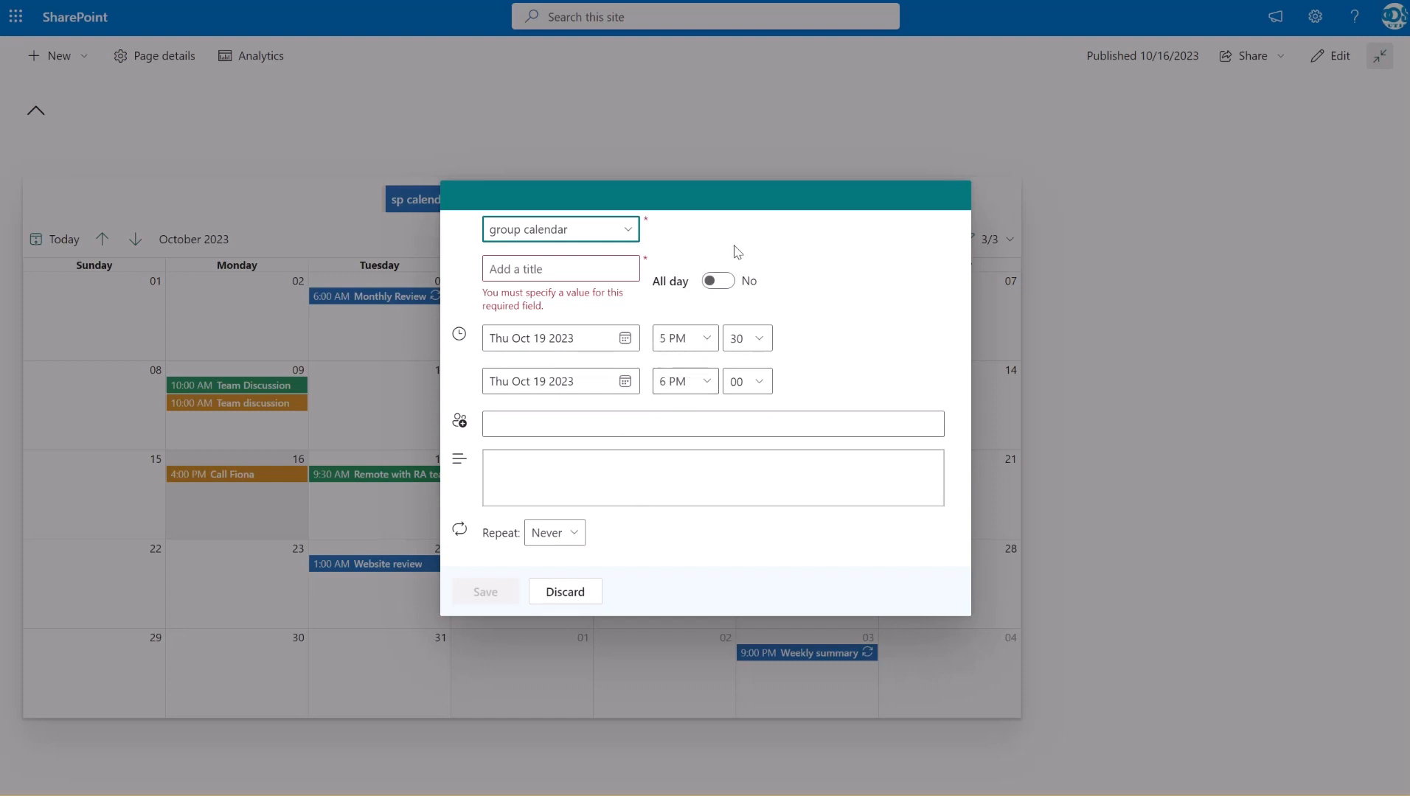
click(635, 235)
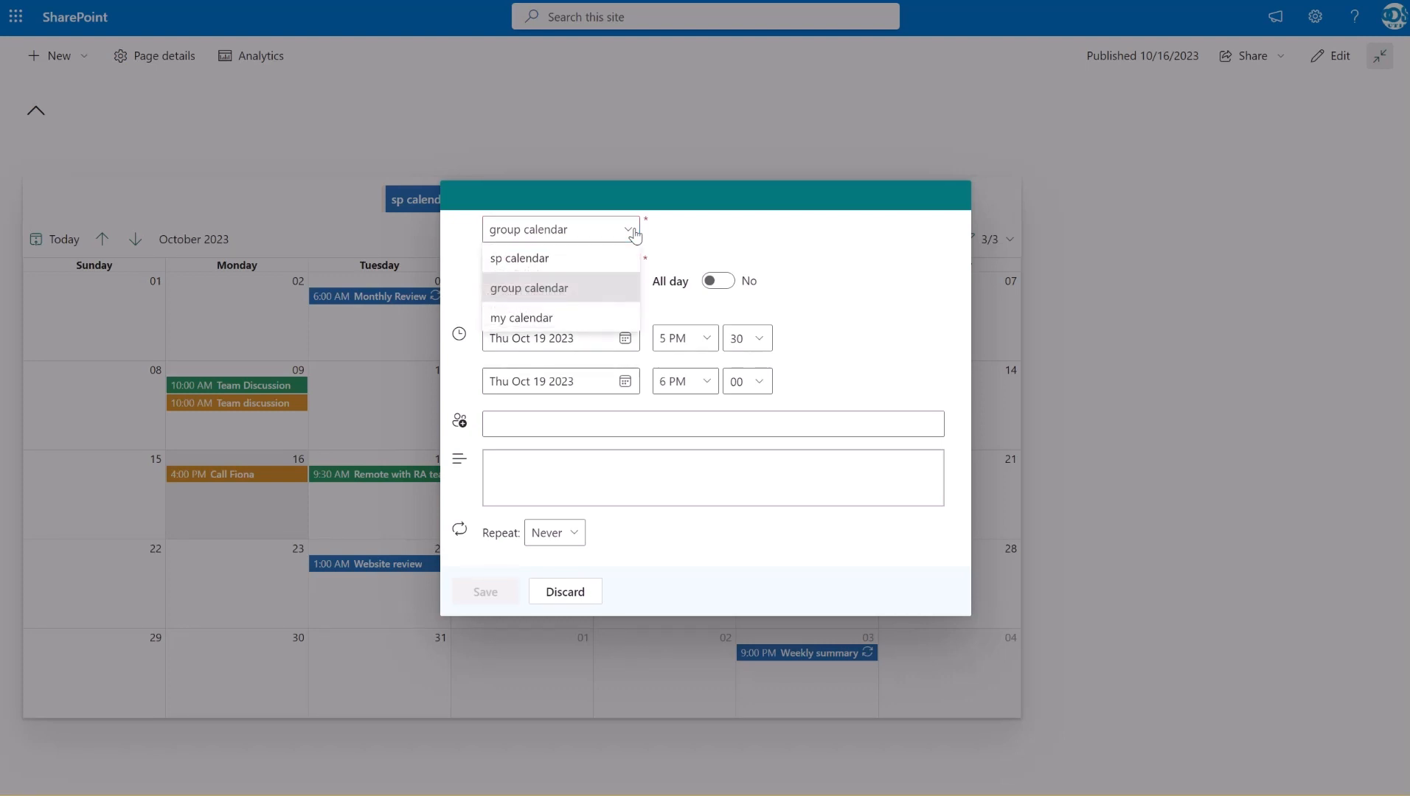
click(613, 259)
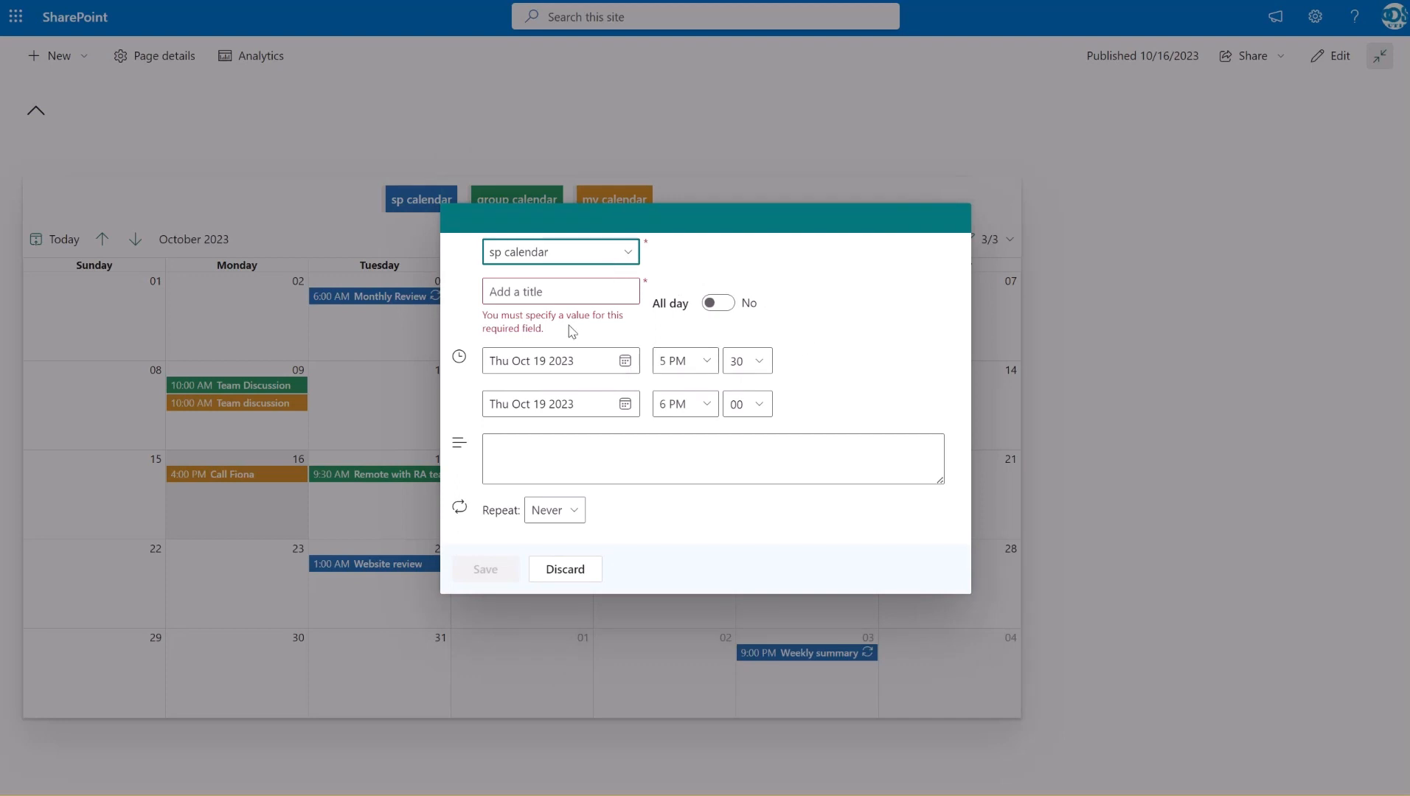
click(553, 295)
text(kick off)
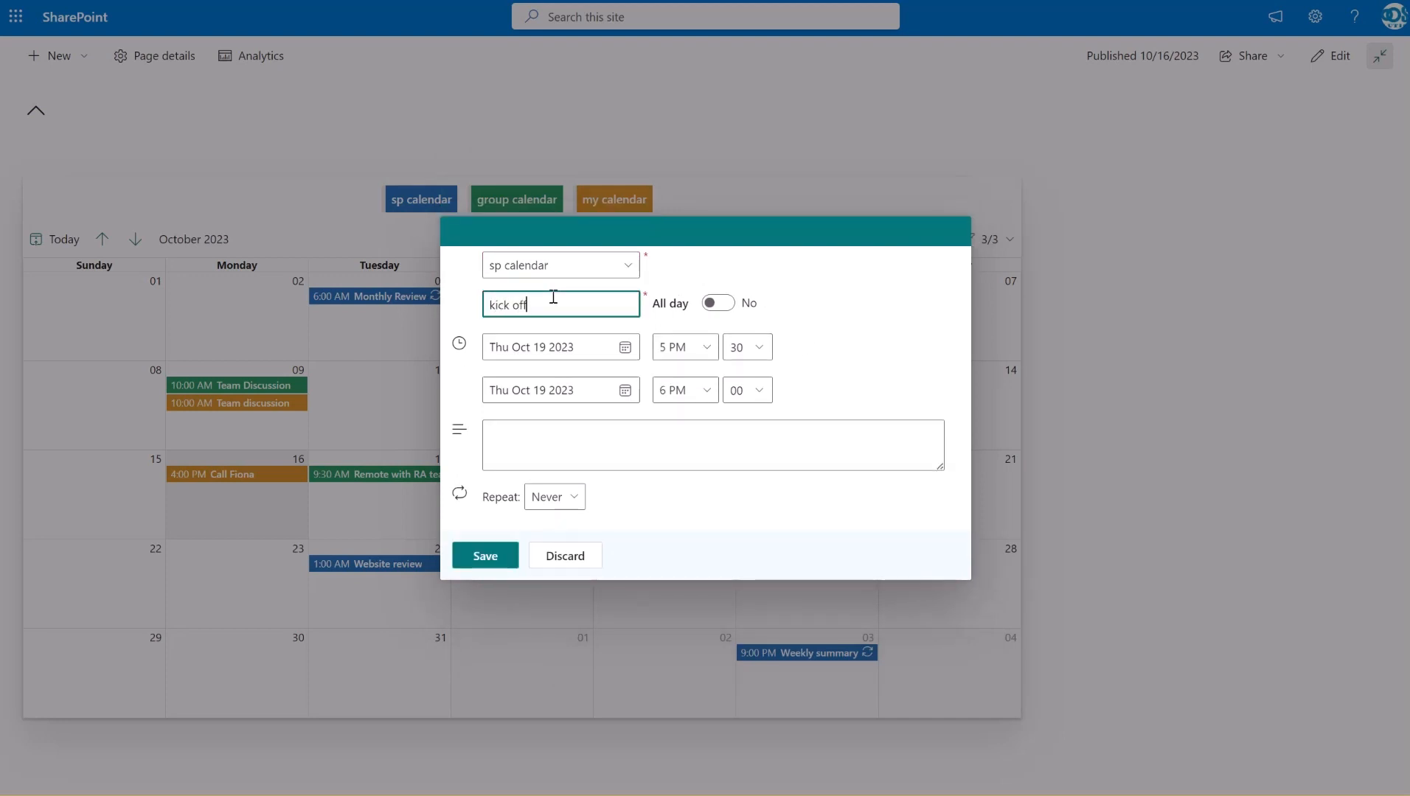
click(510, 562)
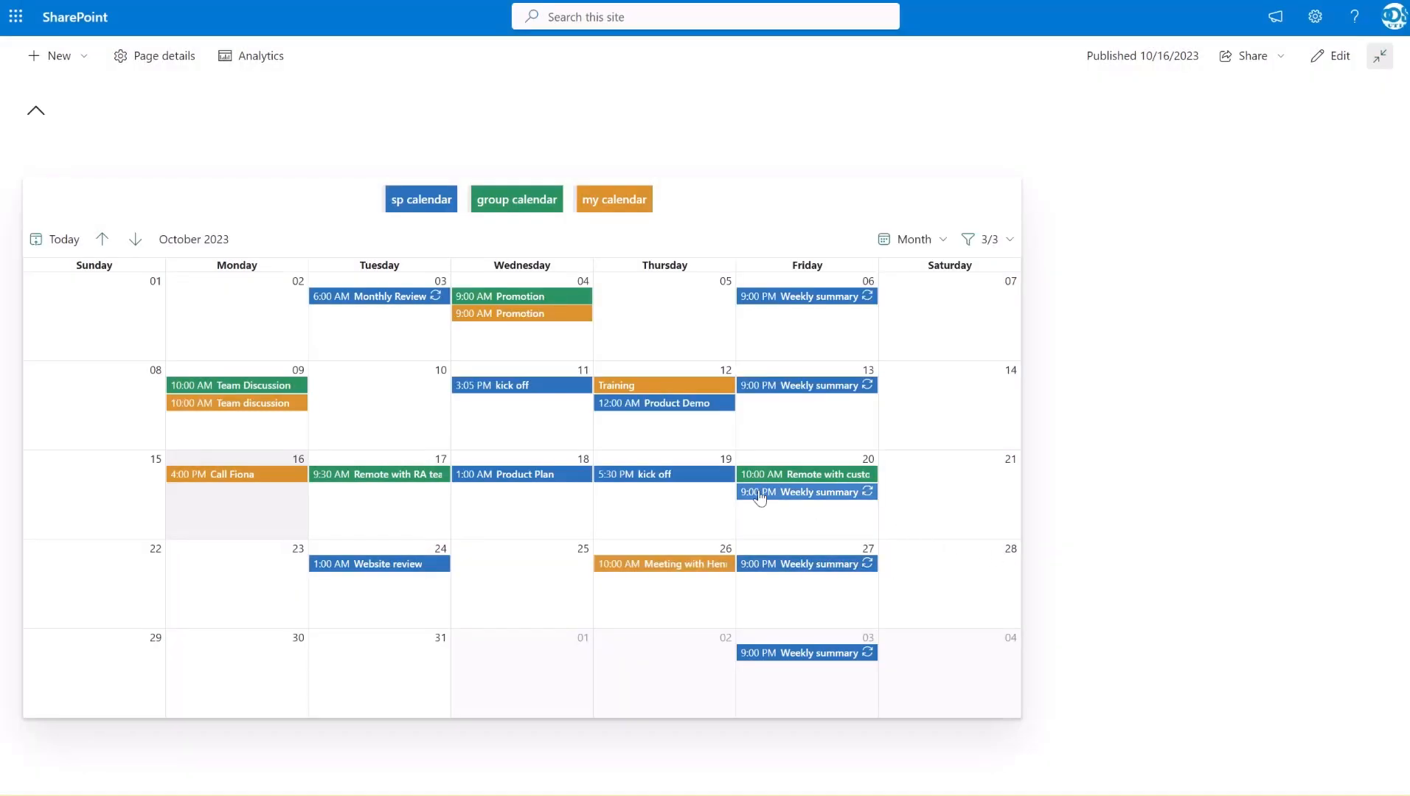
View the details of the October 19 "kick off" event and close them
click(699, 476)
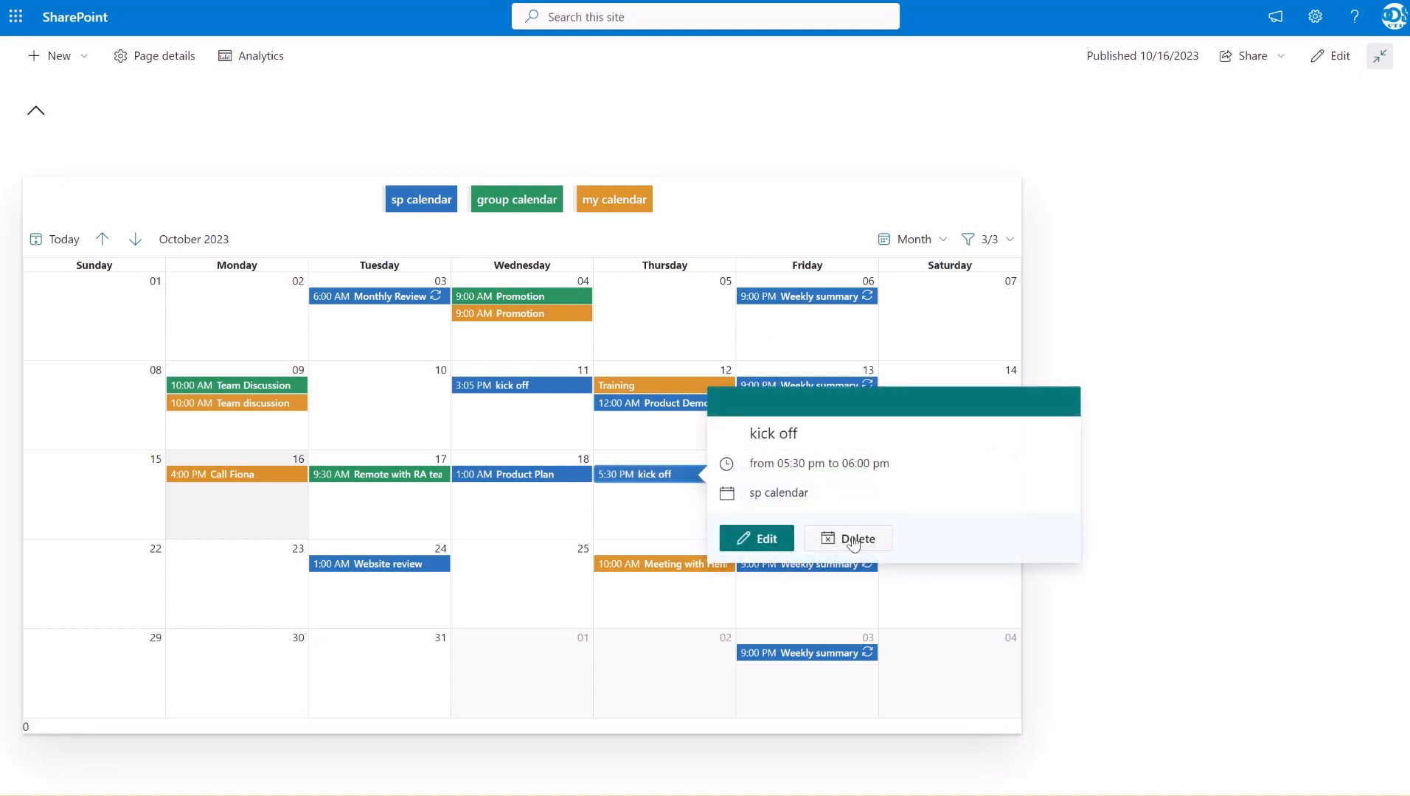
click(1101, 612)
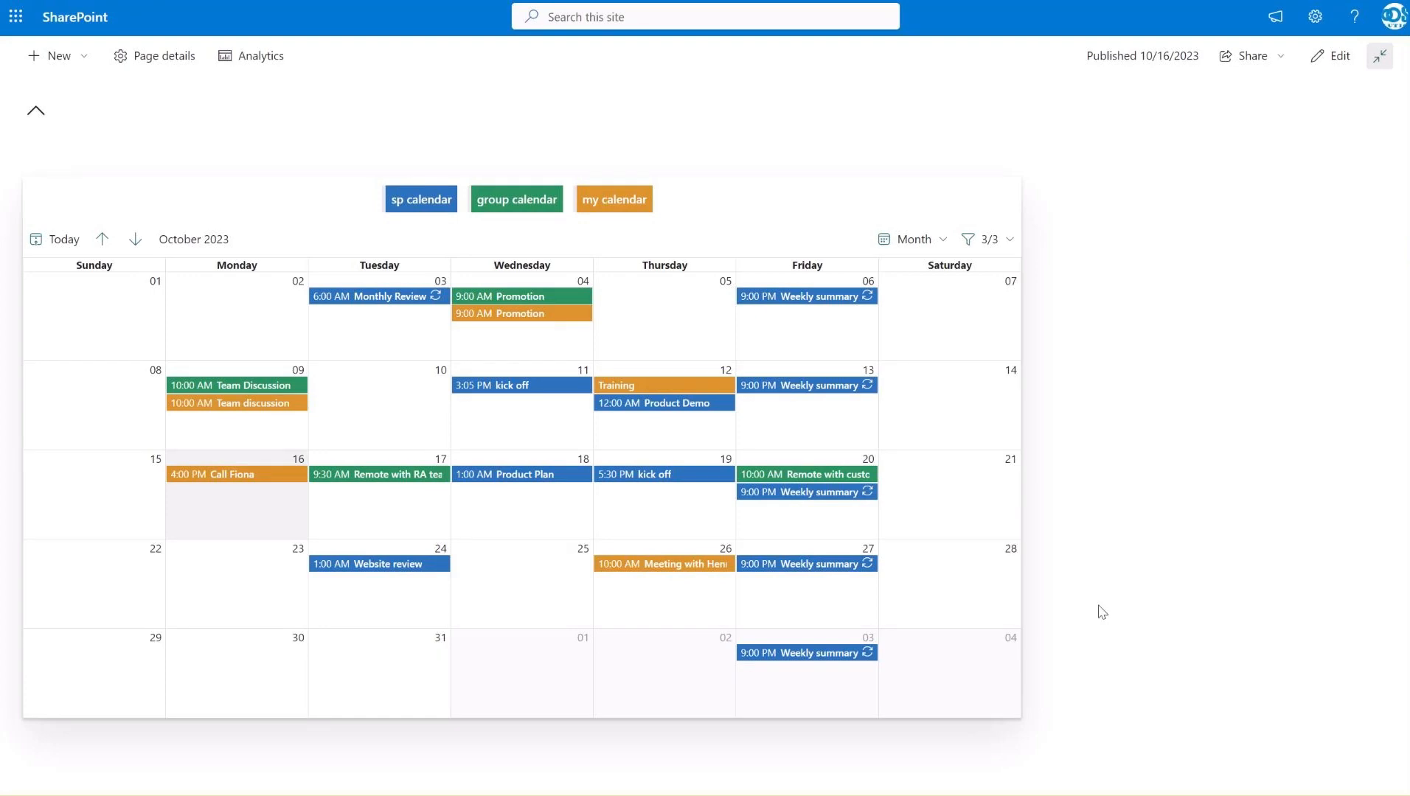
Look through the calendar's Week, Day and Agenda views and return to the Month view
click(944, 246)
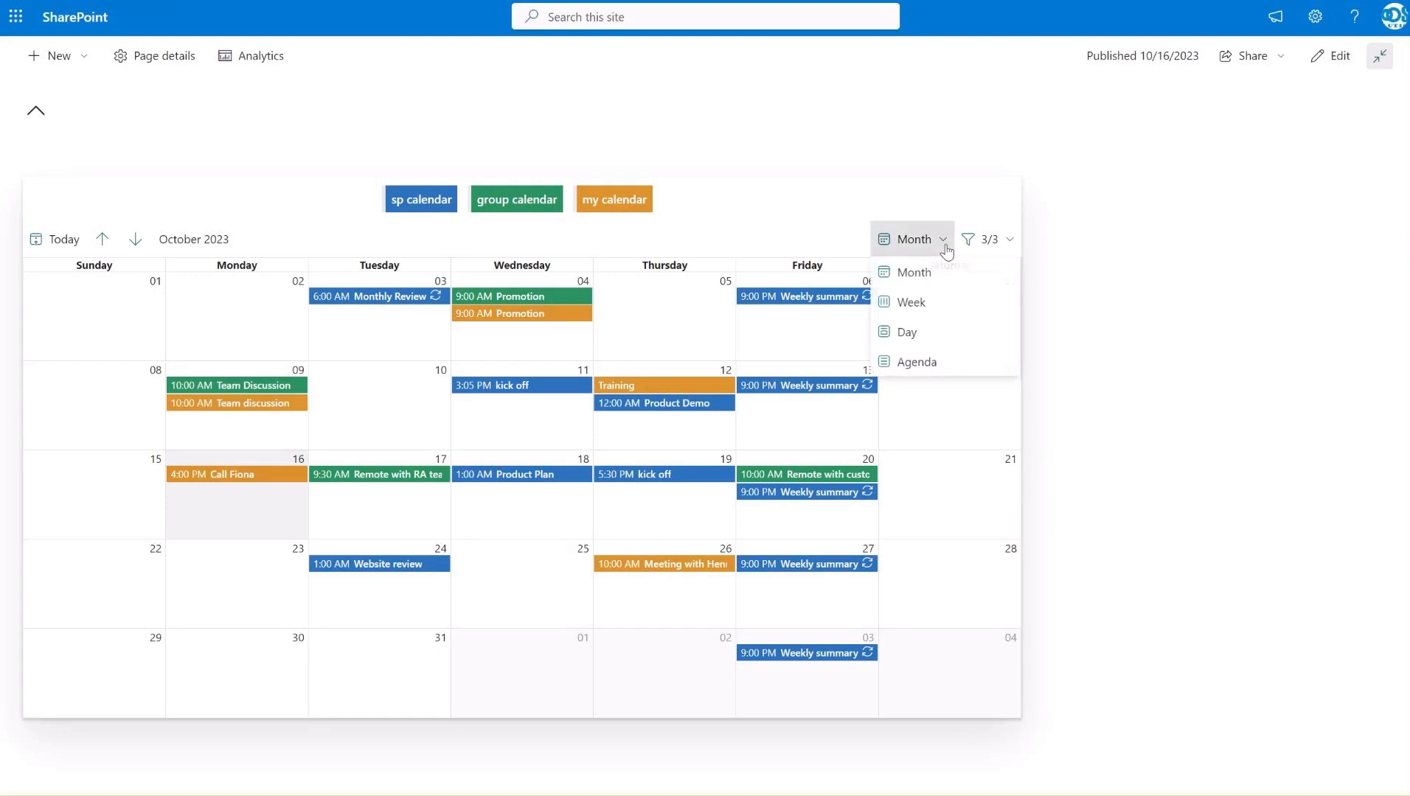
click(920, 305)
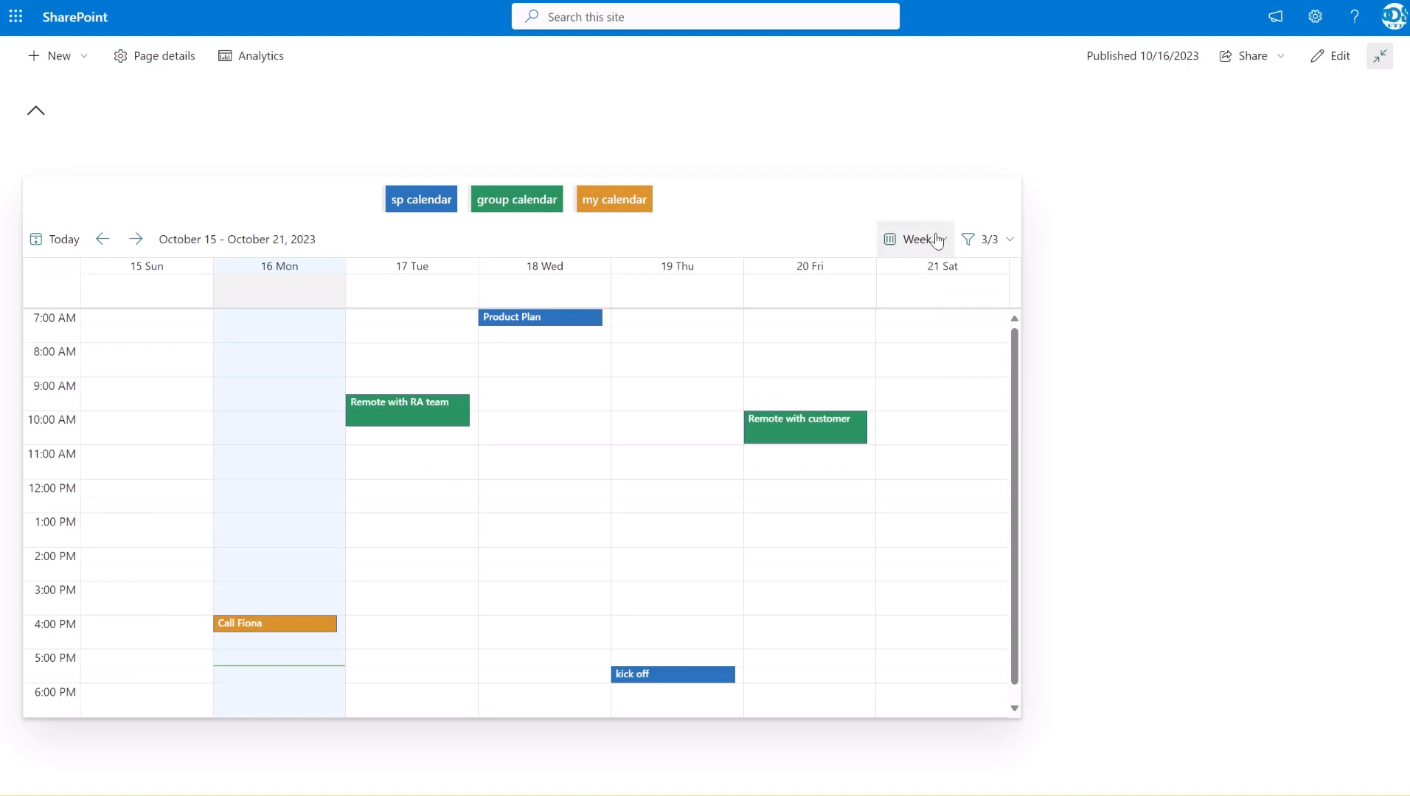
click(935, 241)
click(933, 334)
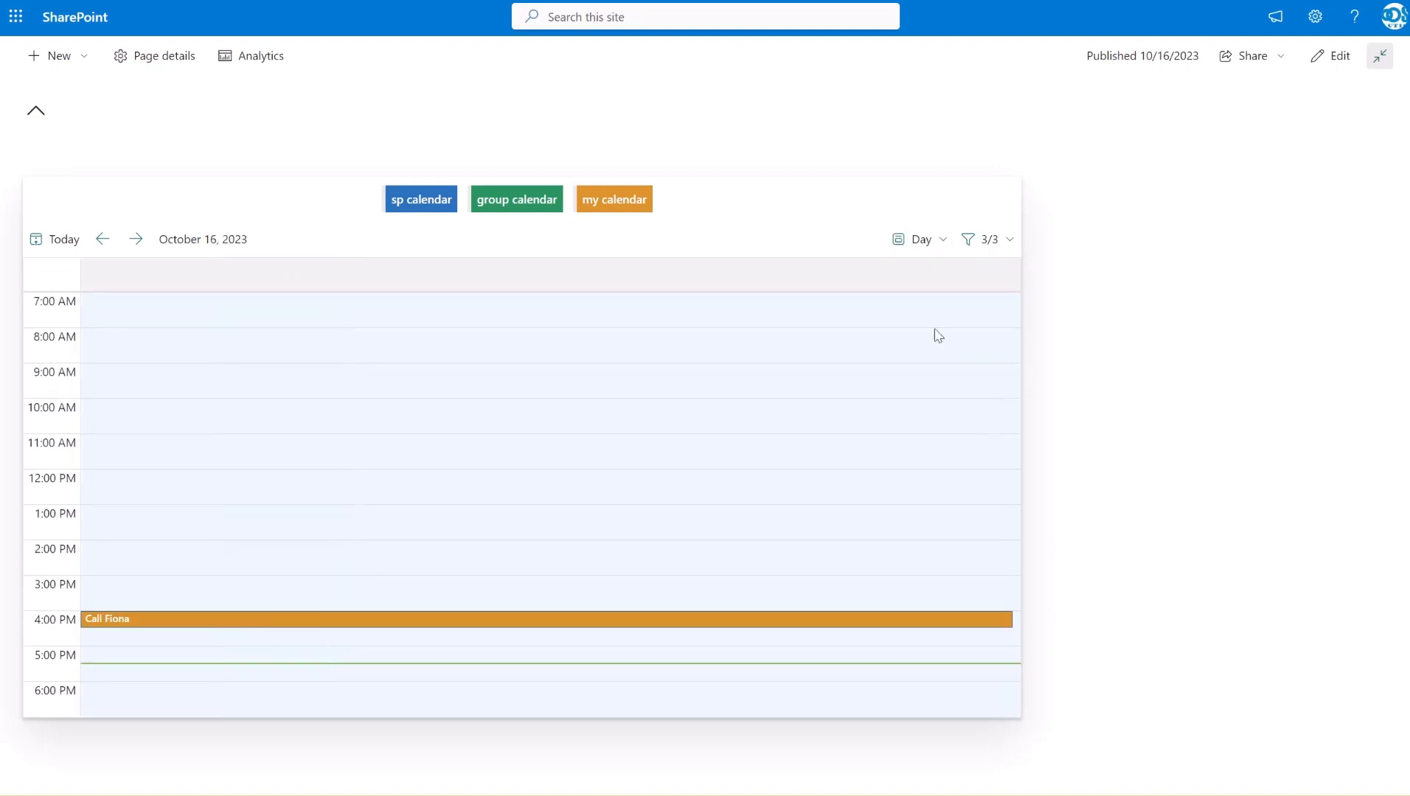
click(943, 243)
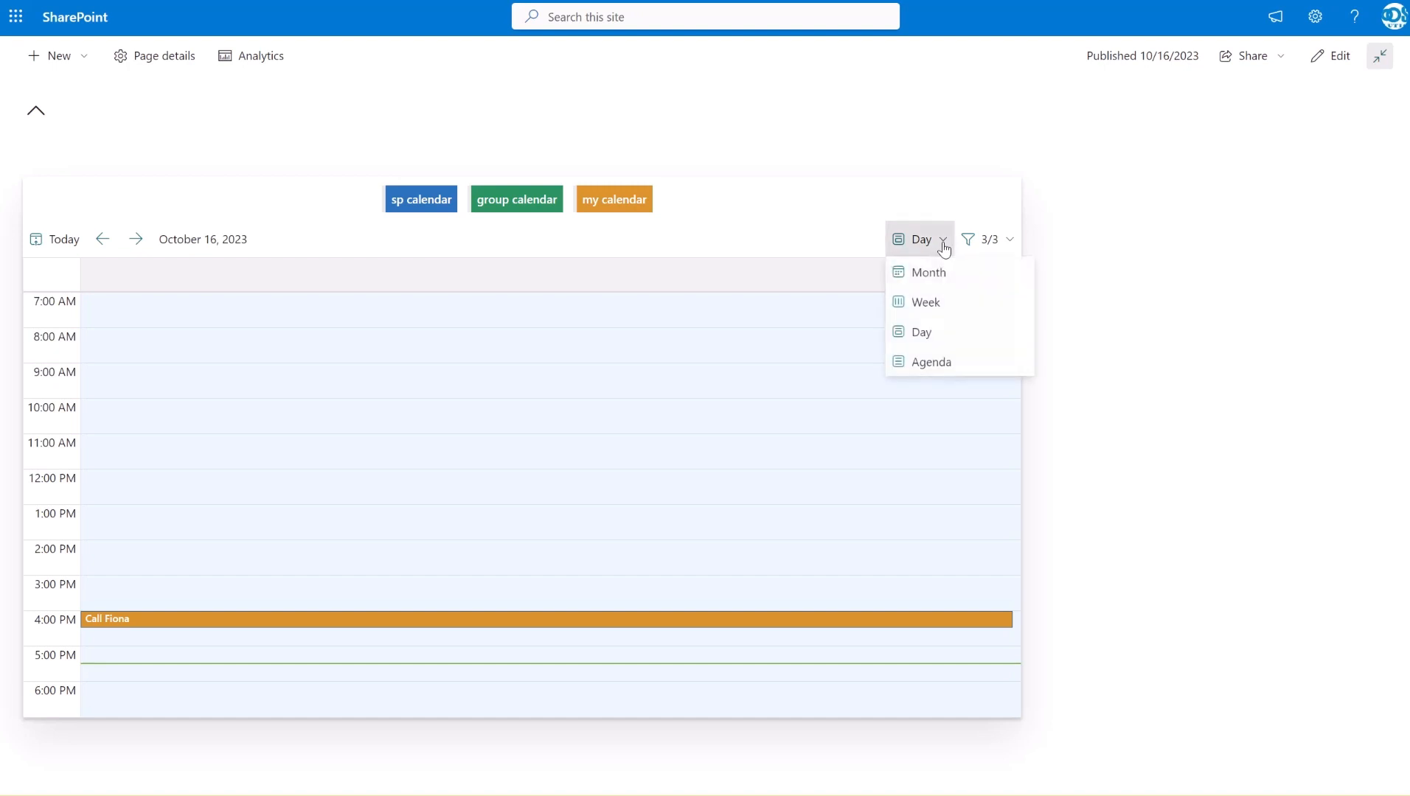
click(930, 360)
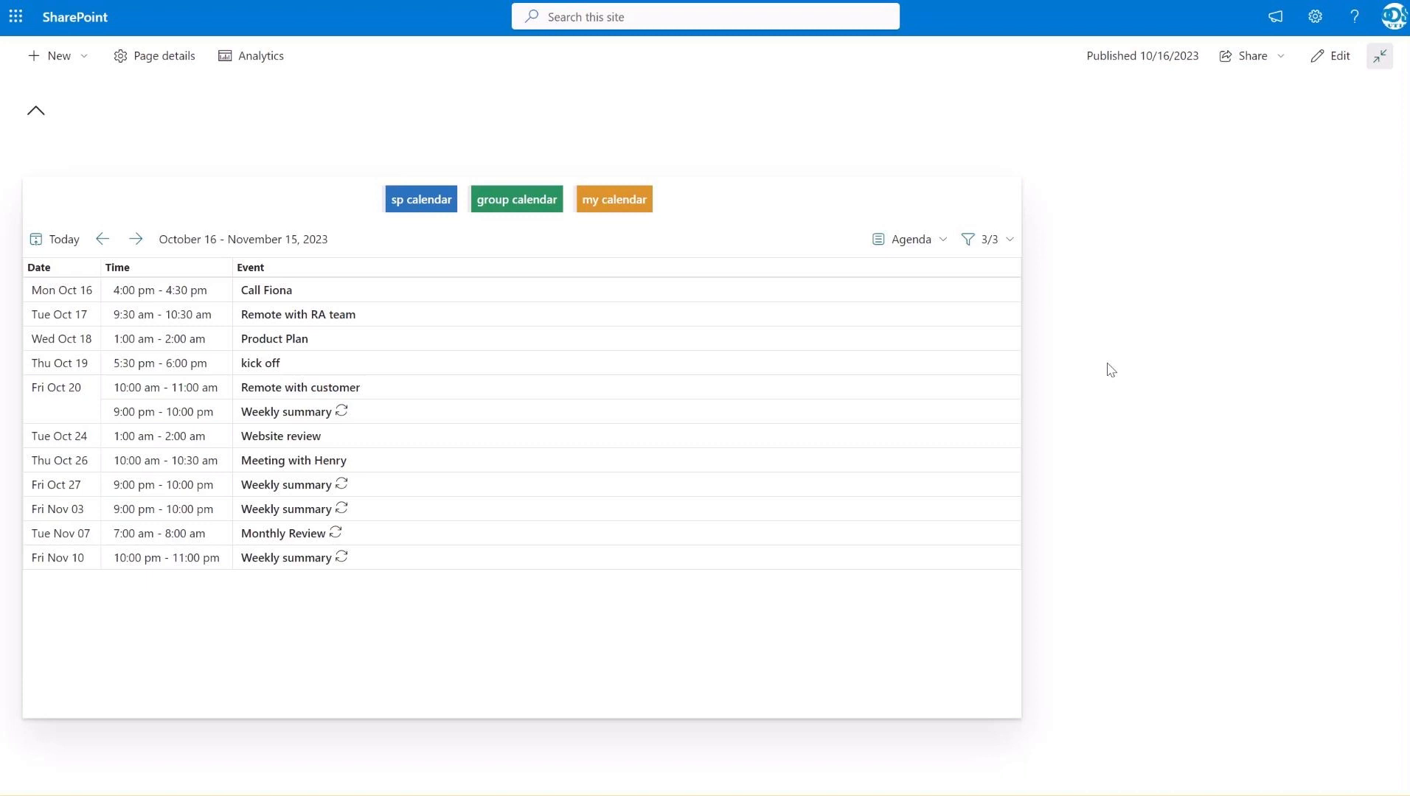
click(940, 247)
click(922, 275)
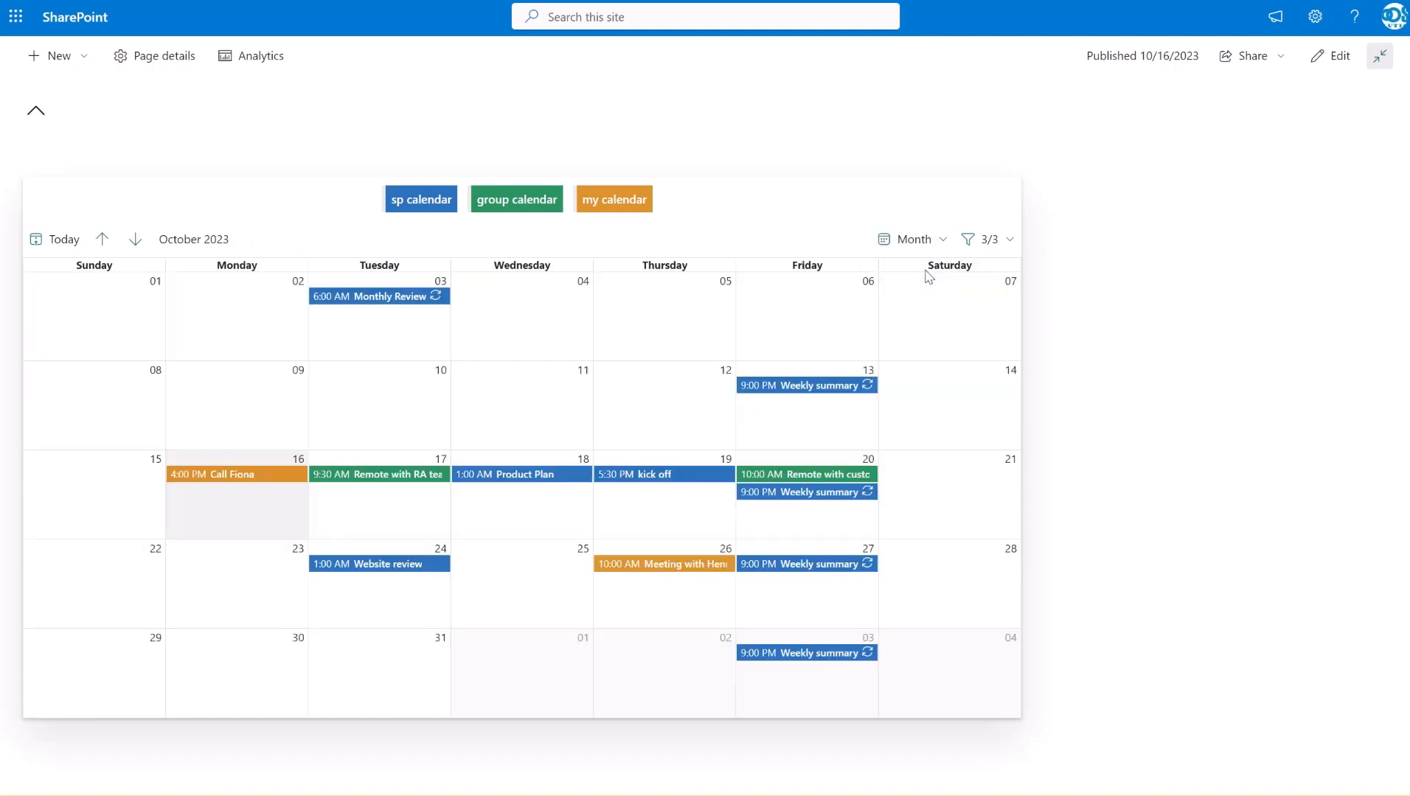